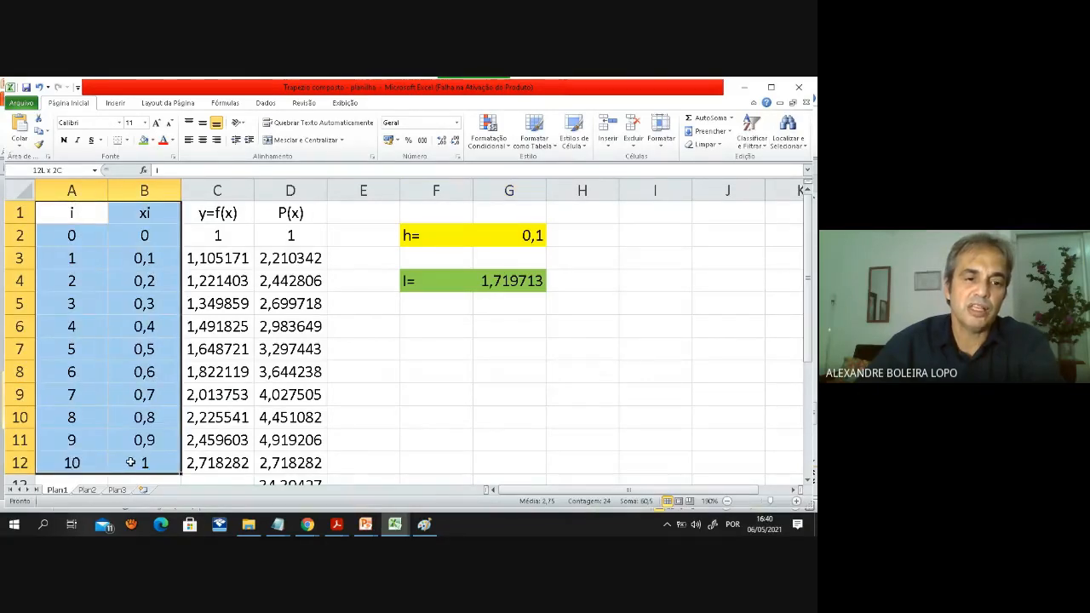
# Copy the i and xi columns, A1:B12, from sheet Plan1 into sheet Plan2 starting at cell A1.
pyautogui.rightClick(139, 333)
pyautogui.click(174, 75)
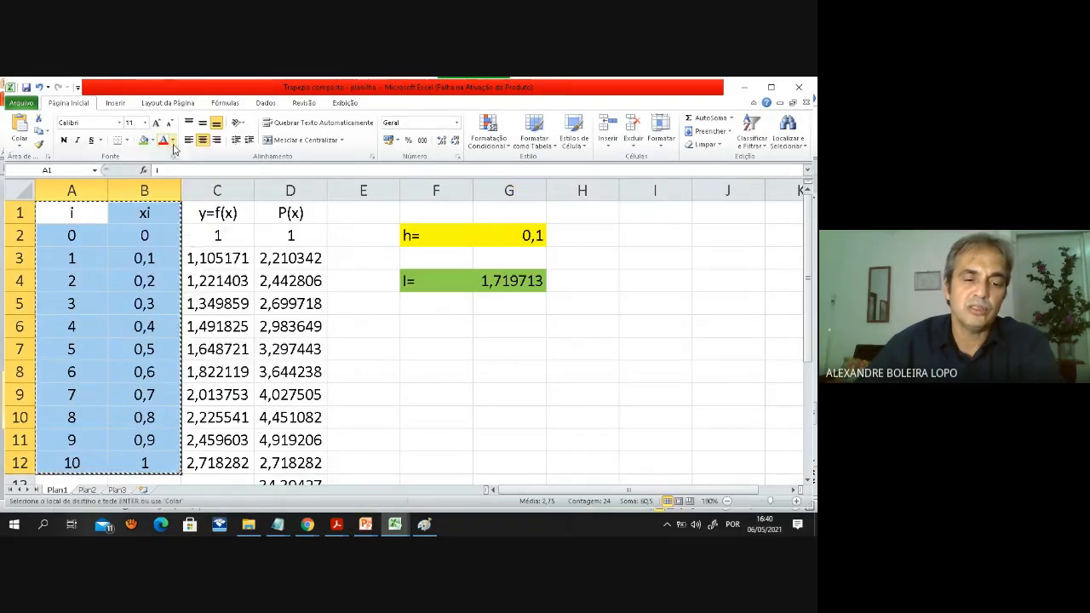
pyautogui.click(89, 491)
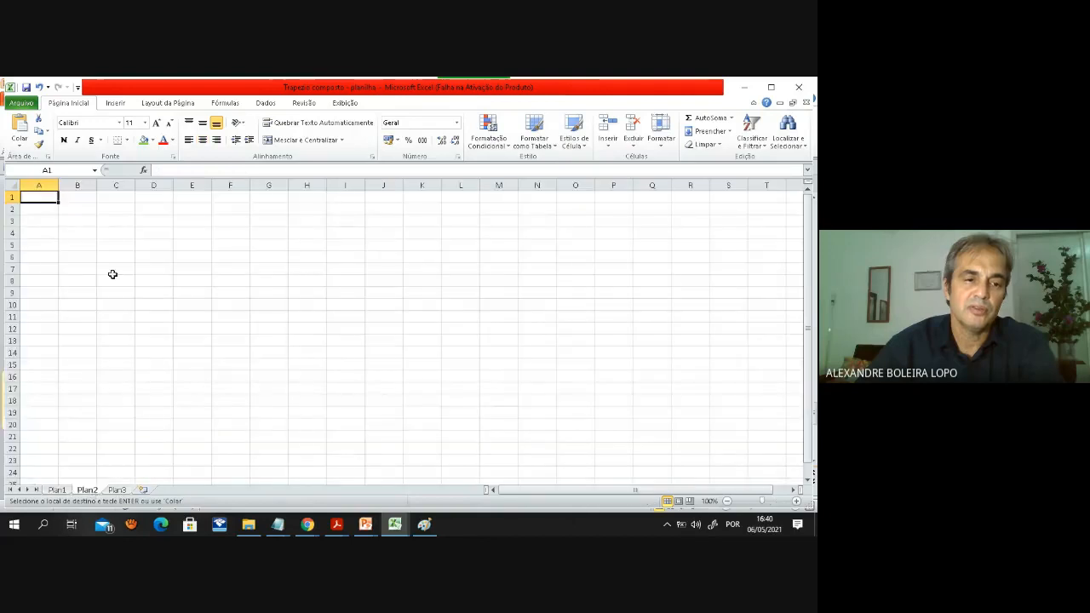
pyautogui.write('i\txi 0\t0 1\t0,1 2\t0,2 3\t0,3 4\t0,4 5\t0,5 6\t0,6 7\t0,7 8\t0,8 9\t0,9 10\t1')
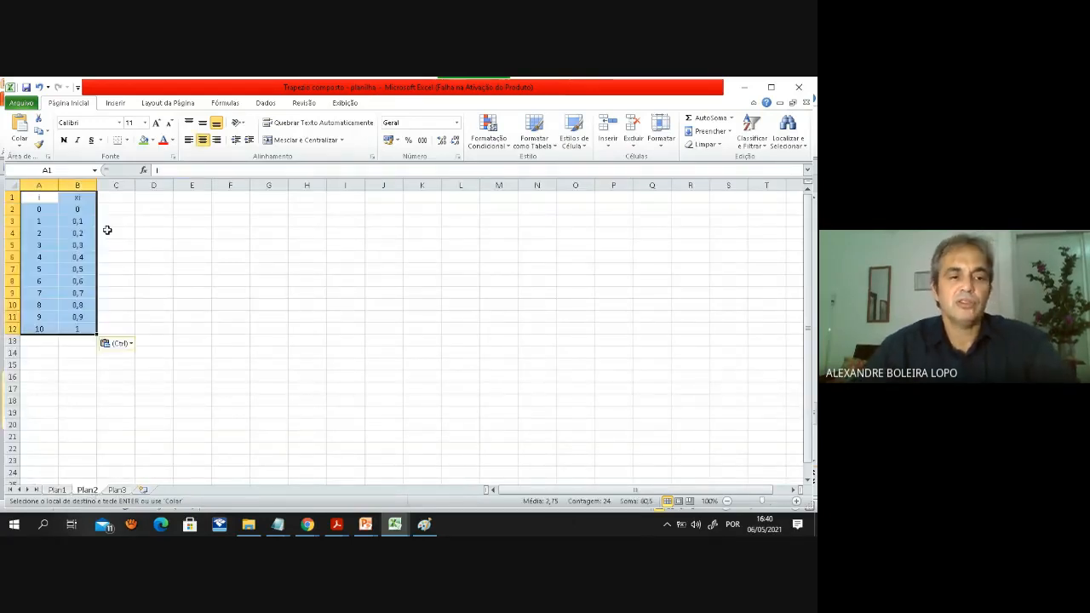
pyautogui.scroll(2, 108, 230)
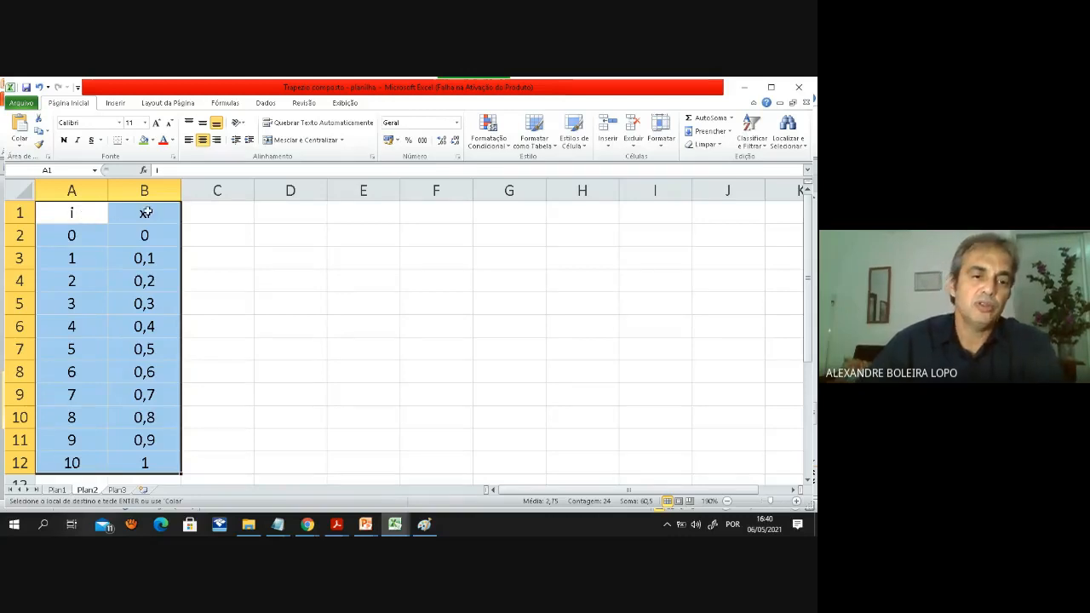
# Copy the y=f(x) and P(x) headers from C1:D1 of Plan1 into the same cells of Plan2.
pyautogui.click(58, 490)
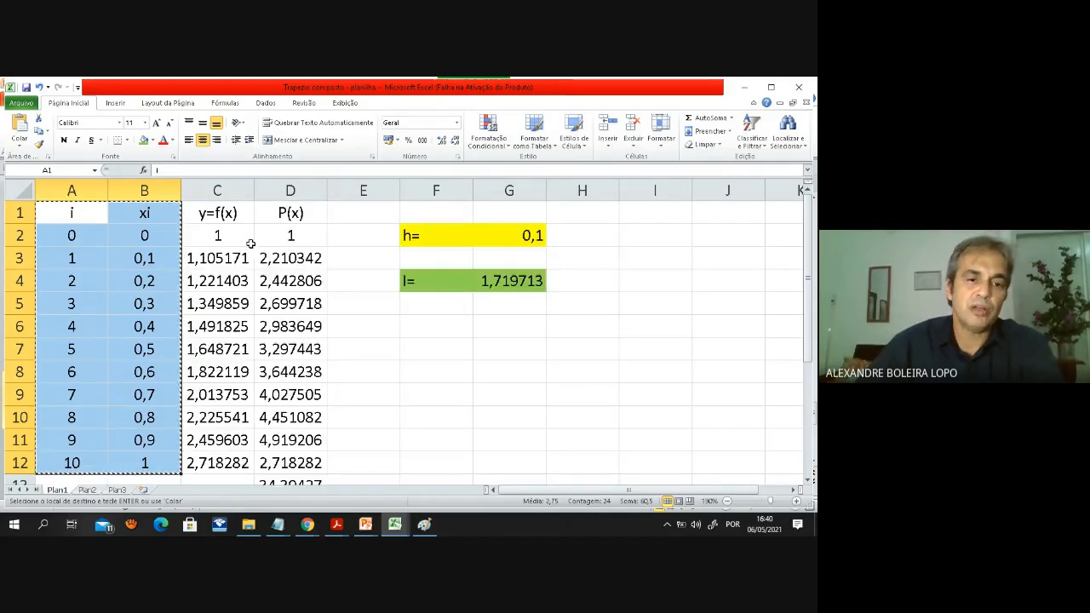
pyautogui.click(230, 208)
pyautogui.rightClick(230, 209)
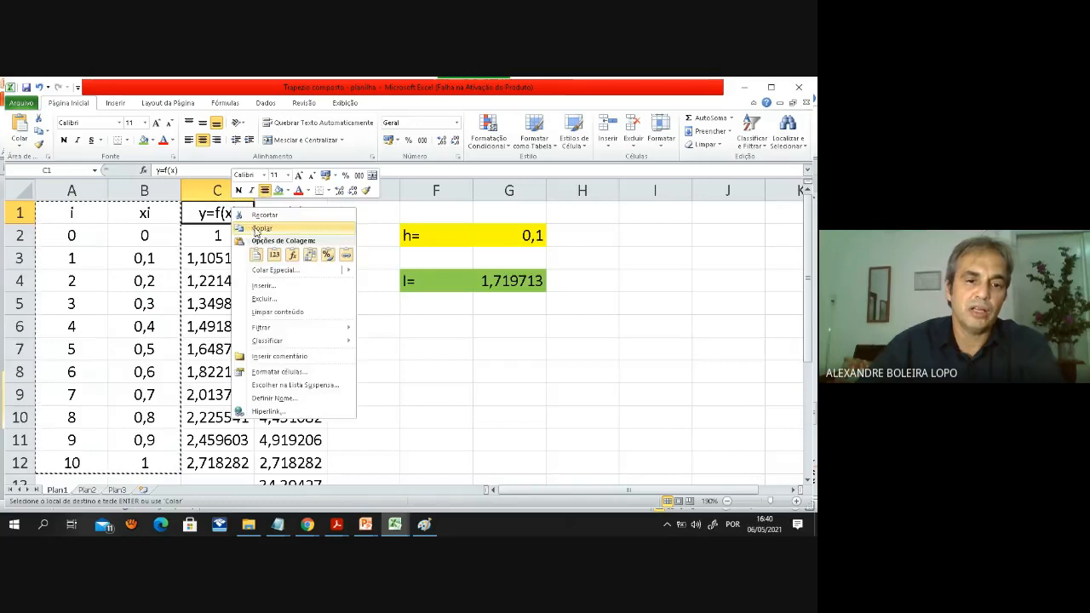
pyautogui.click(254, 228)
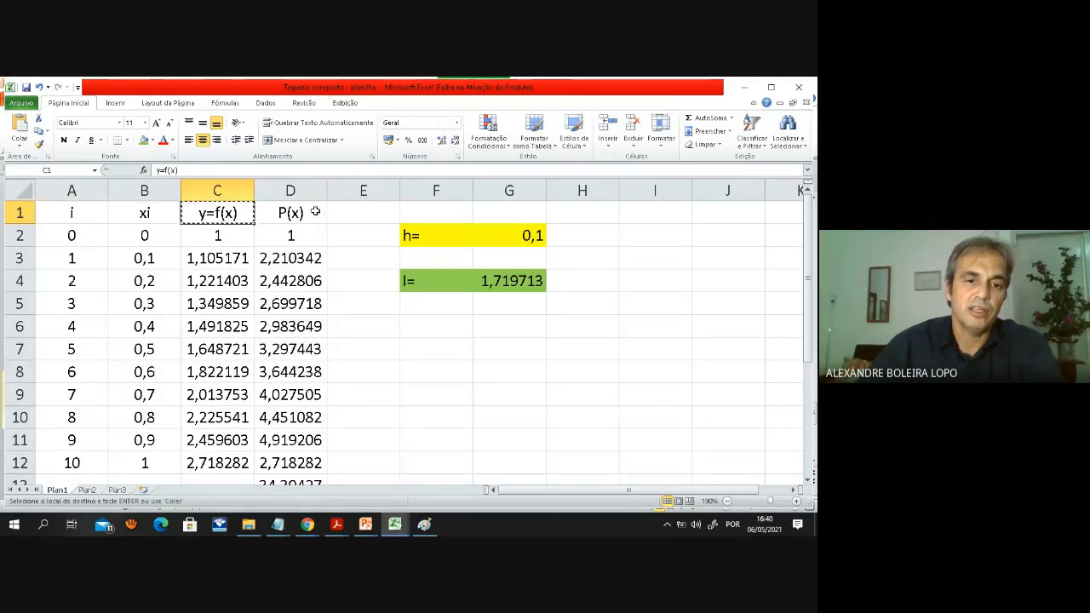
pyautogui.moveTo(284, 213); pyautogui.dragTo(219, 198)
pyautogui.hotkey('ctrl', 'c')
pyautogui.rightClick(218, 204)
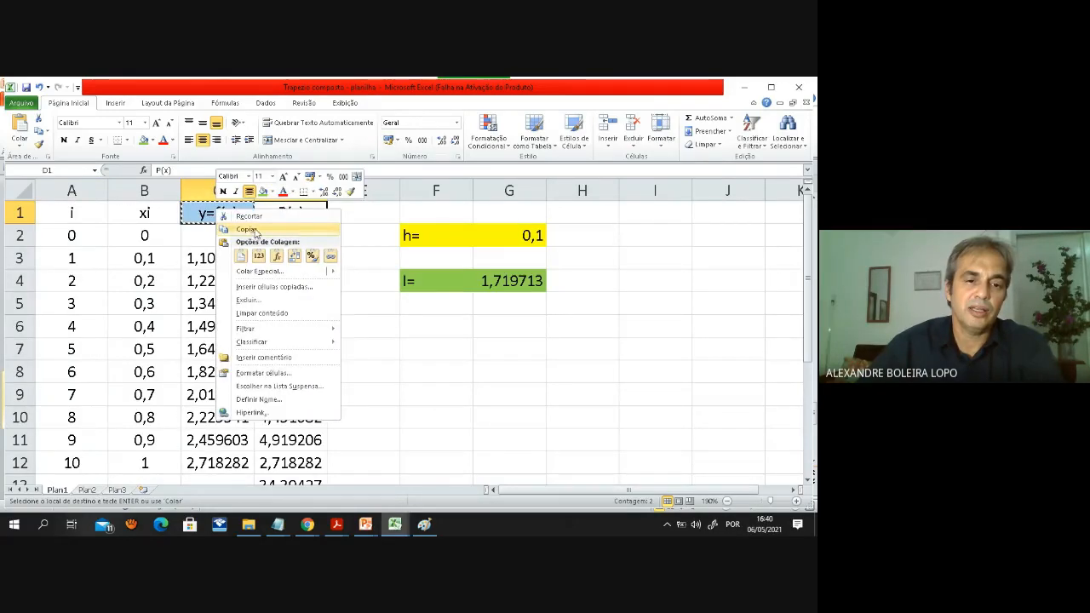
pyautogui.click(247, 227)
pyautogui.click(87, 490)
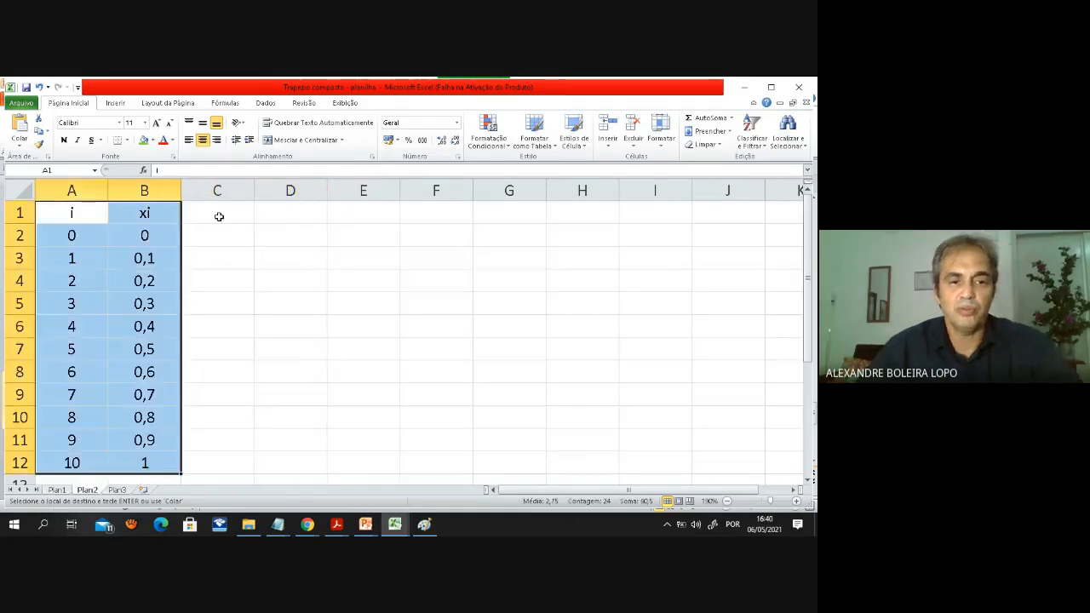
pyautogui.click(220, 216)
pyautogui.hotkey('ctrl', 'v')
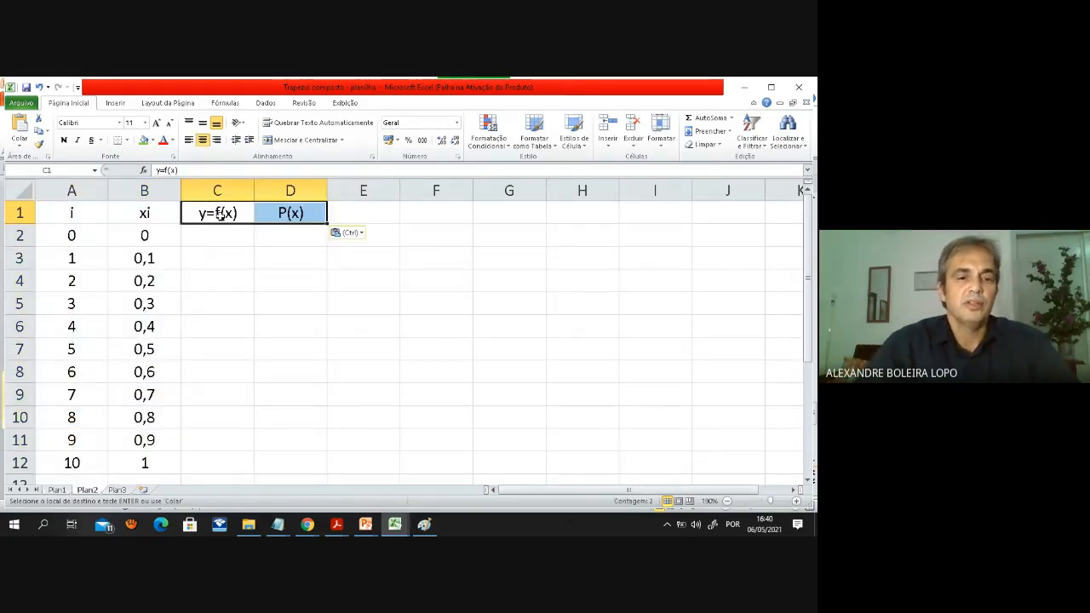
pyautogui.click(261, 284)
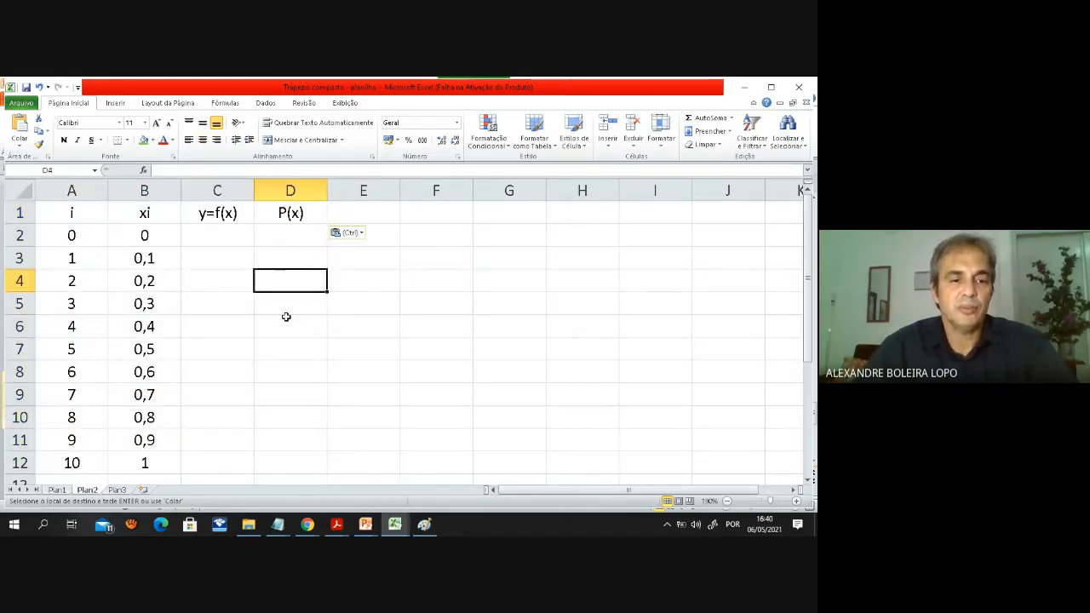
# Insert the EXP function from the Matemática e Trigonométrica category into cell C2 of Plan2.
pyautogui.keyDown('ctrl'); pyautogui.scroll(1, 285, 313); pyautogui.keyUp('ctrl')
pyautogui.scroll(1, 288, 312)
pyautogui.scroll(-2, 289, 307)
pyautogui.scroll(2, 289, 309)
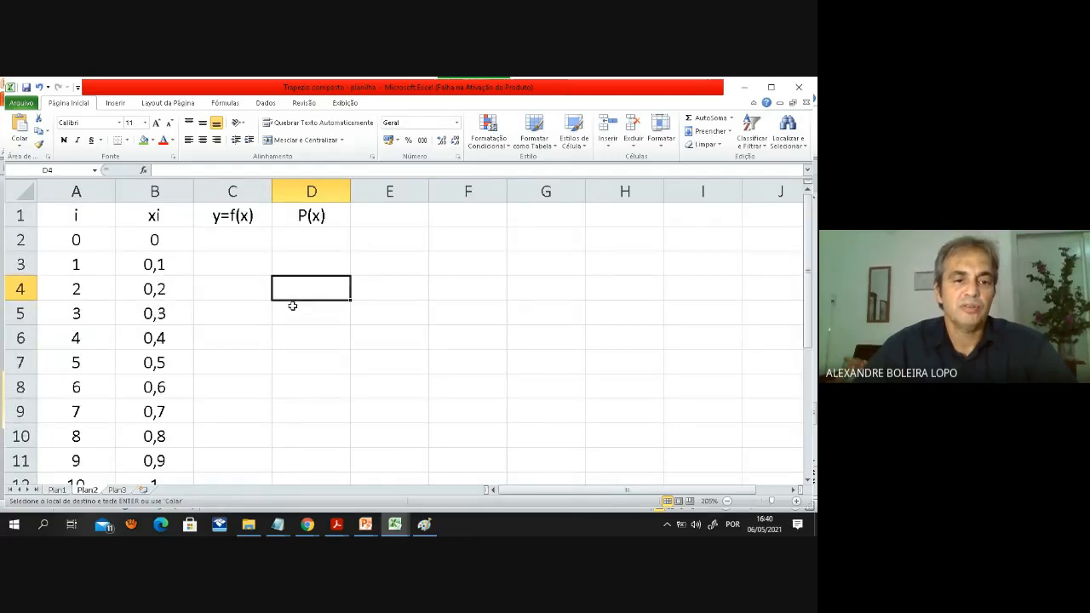
pyautogui.click(234, 242)
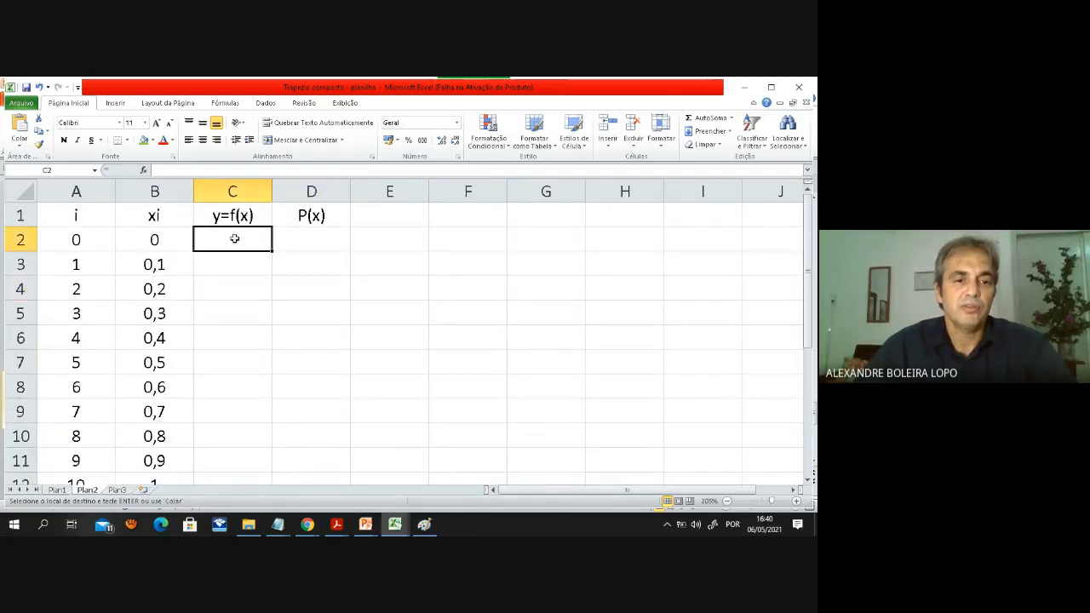
pyautogui.click(143, 171)
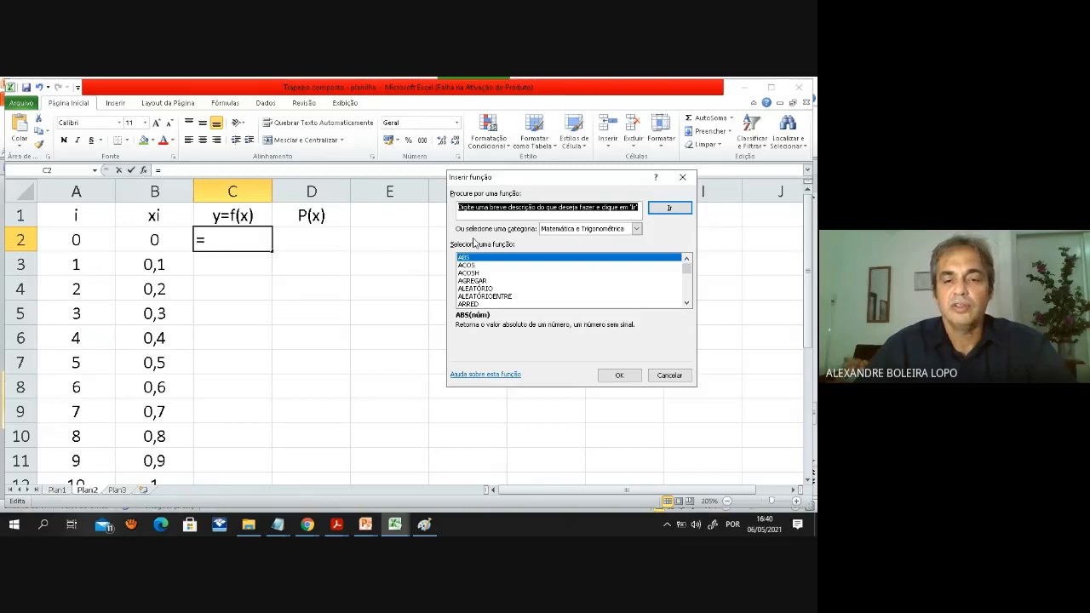
pyautogui.click(636, 229)
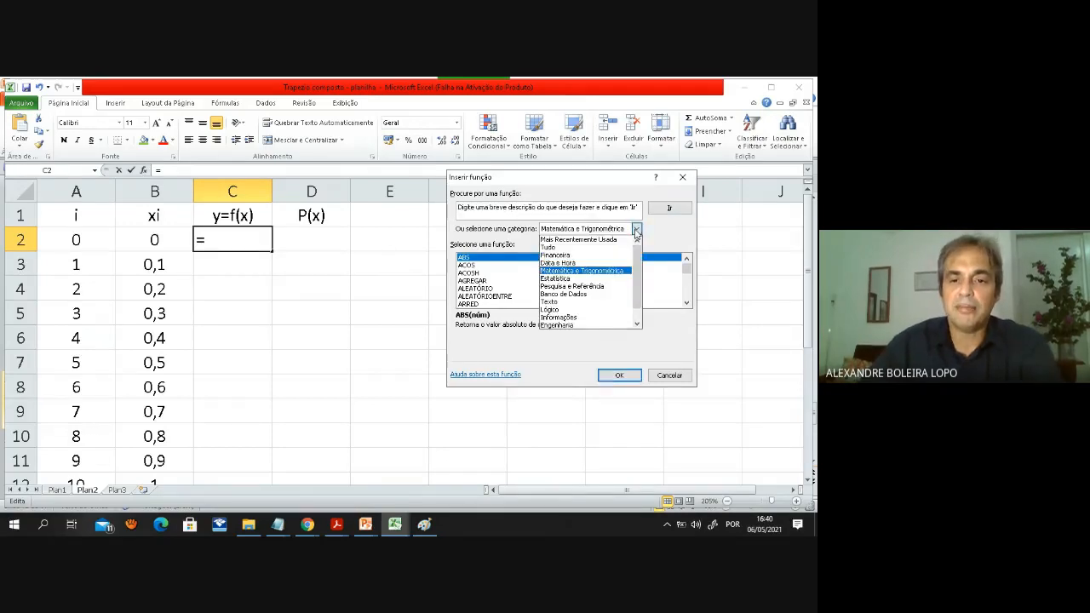
pyautogui.click(599, 274)
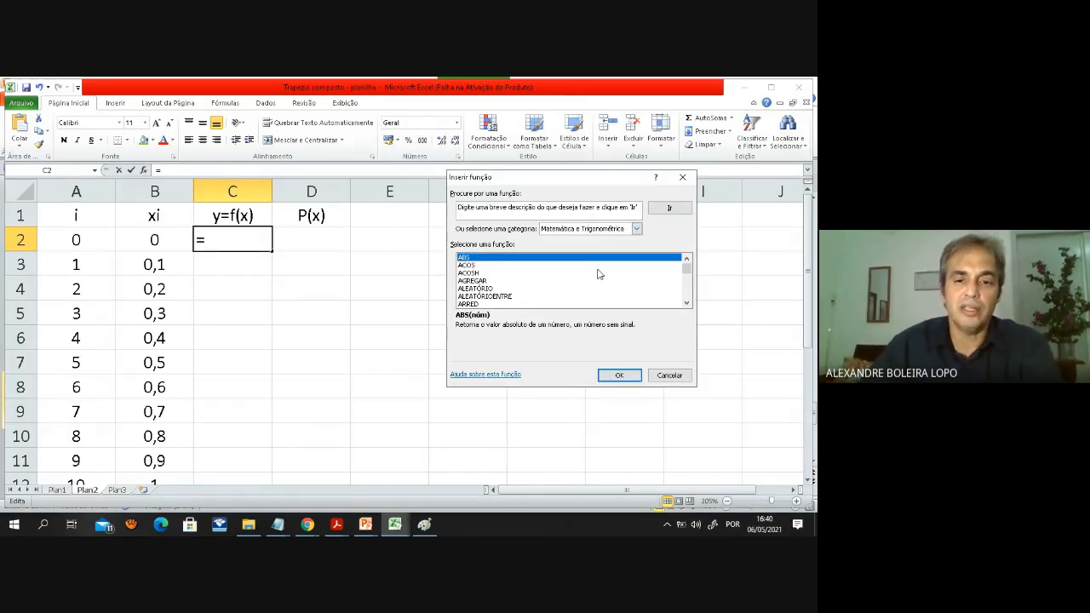
pyautogui.scroll(-1, 598, 274)
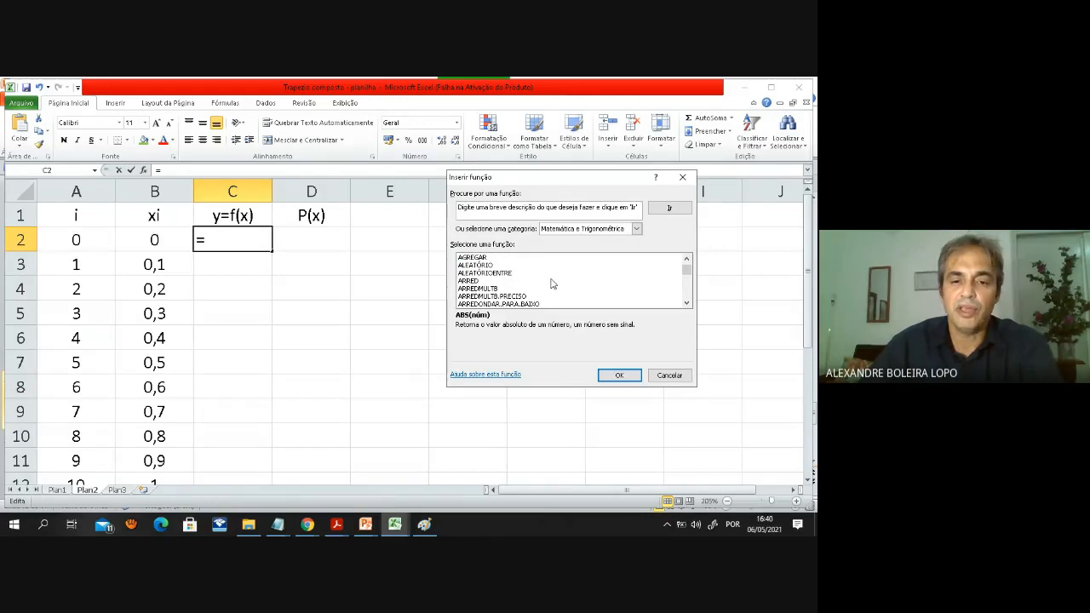
pyautogui.scroll(-1, 552, 284)
pyautogui.scroll(-3, 552, 283)
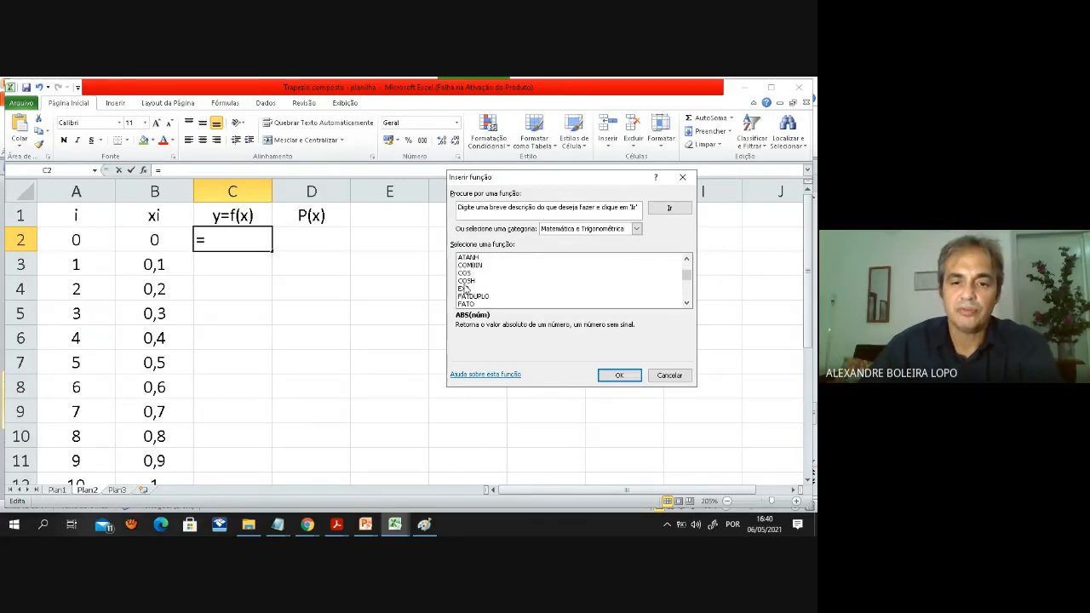
pyautogui.click(465, 288)
pyautogui.click(625, 377)
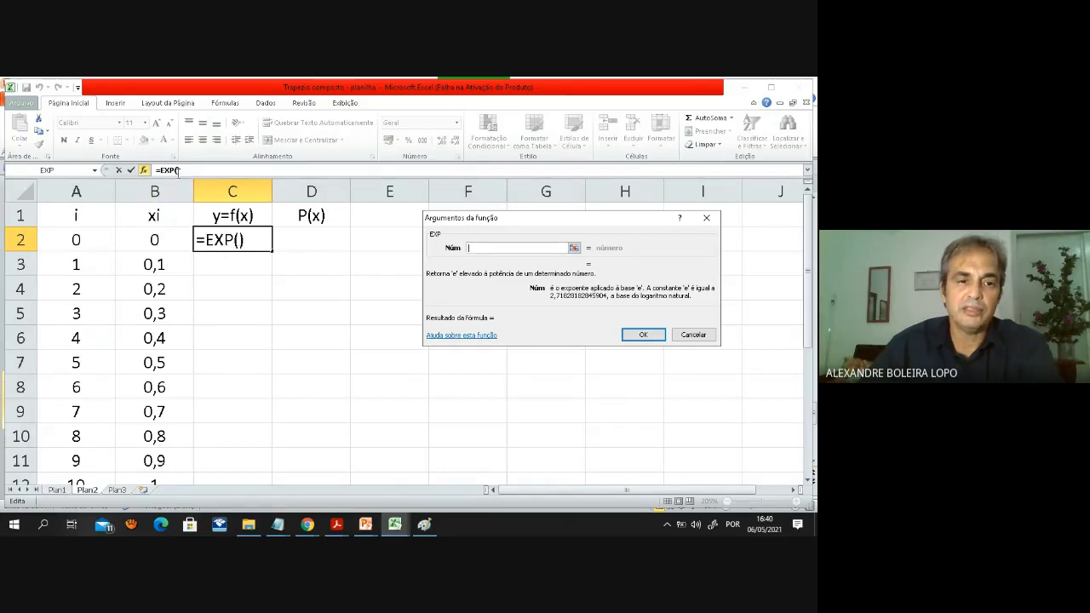
# Set the EXP argument to cell B2 and enter the formula =EXP(B2) in C2.
pyautogui.click(237, 242)
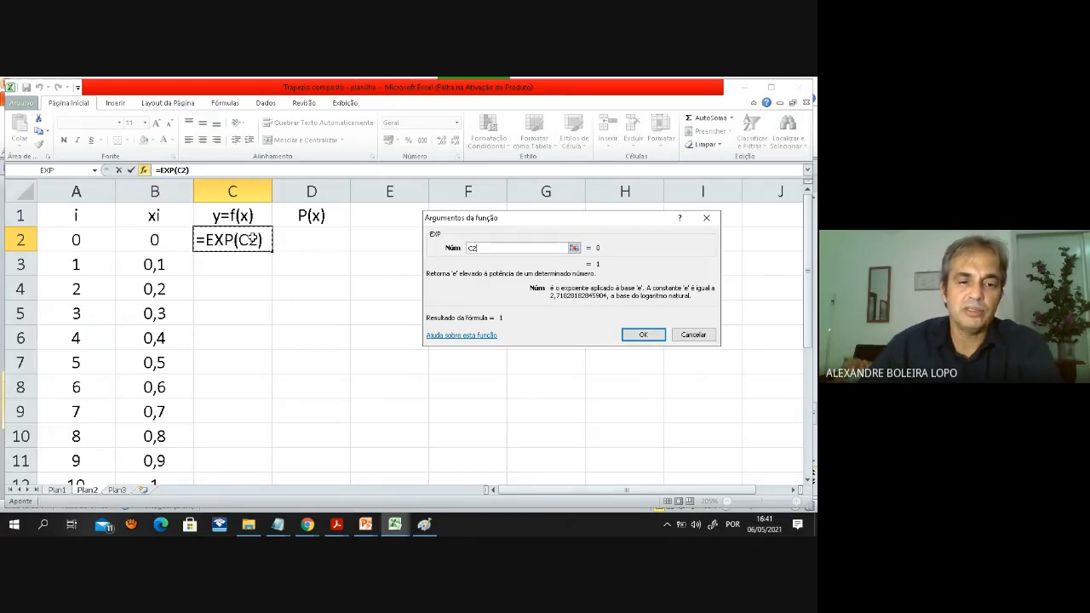
pyautogui.click(183, 171)
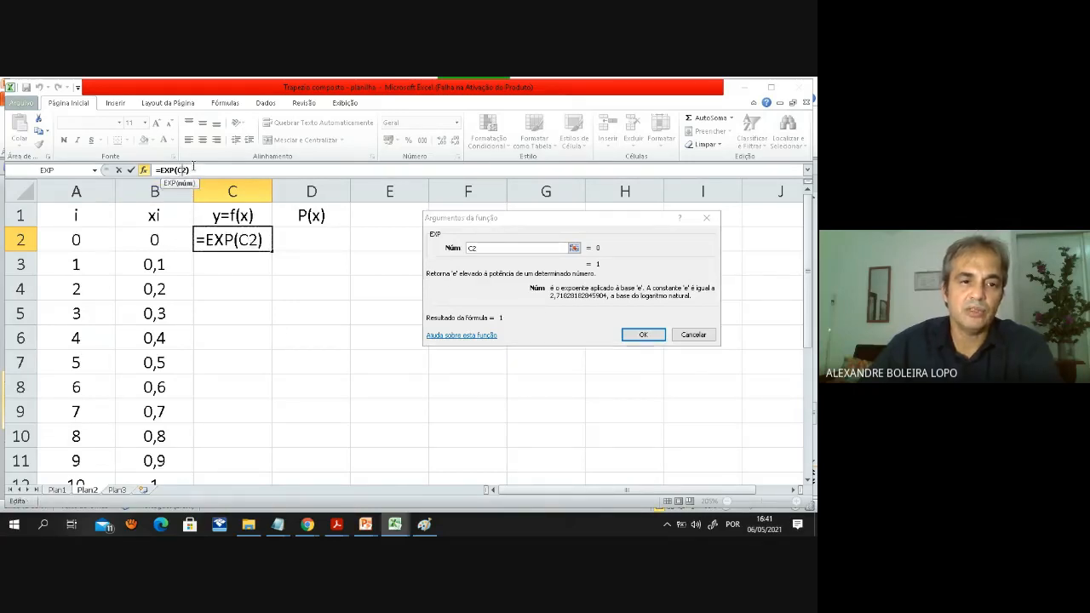
pyautogui.press('BackSpace')
pyautogui.write('B')
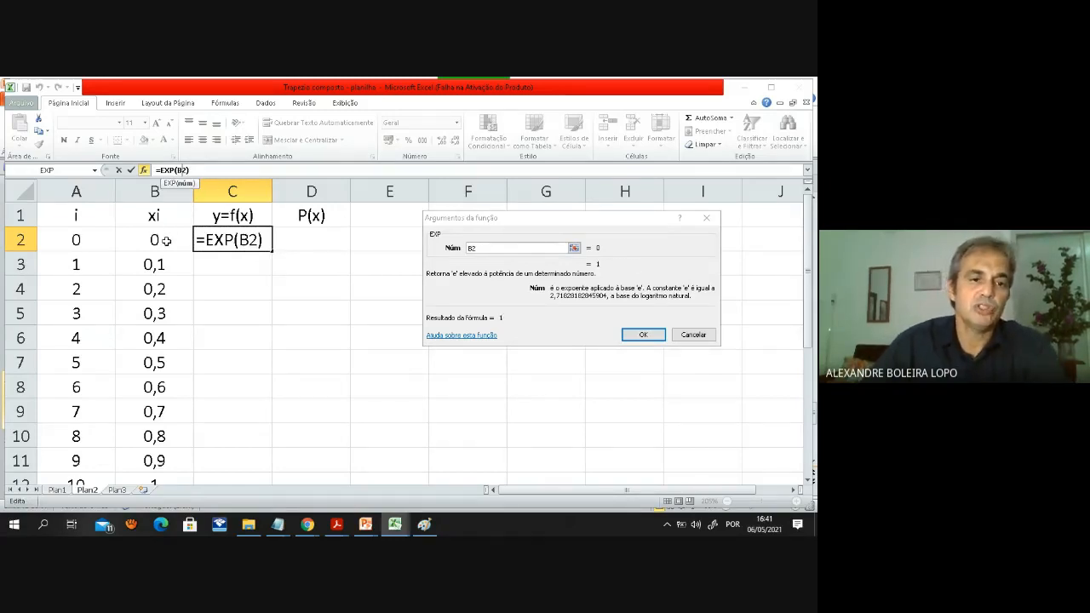
pyautogui.press('Return')
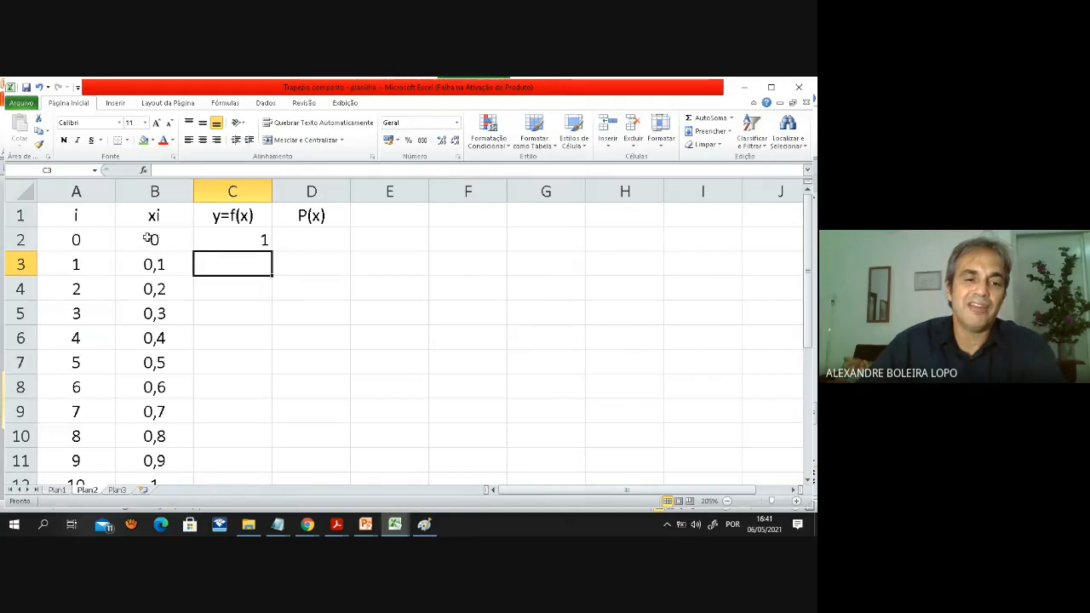
# Fill the EXP formula from C2 down the y=f(x) column to C12.
pyautogui.click(262, 240)
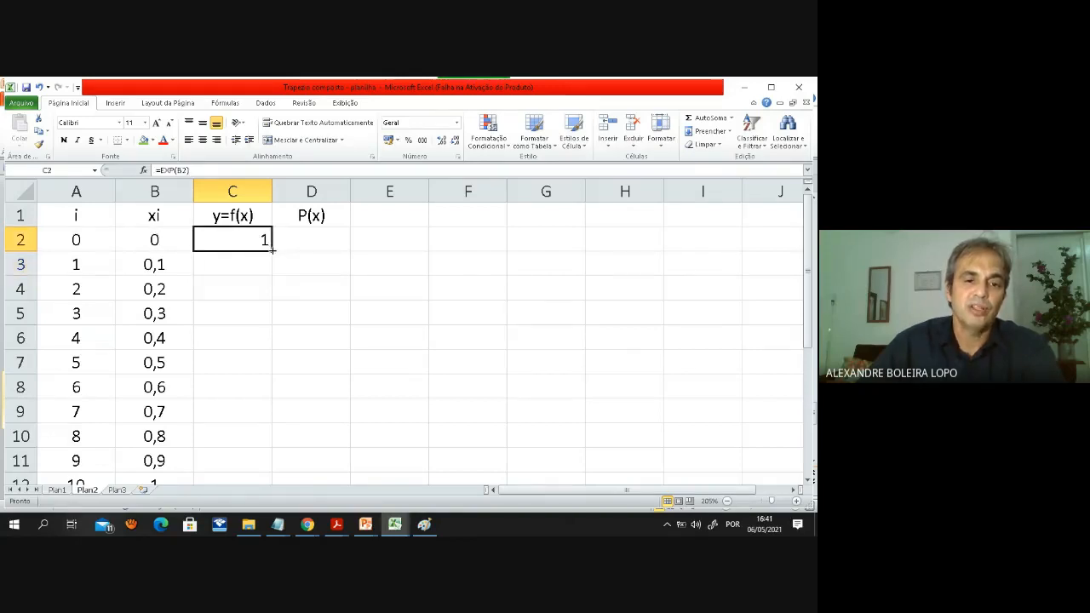
pyautogui.moveTo(272, 249); pyautogui.dragTo(252, 442)
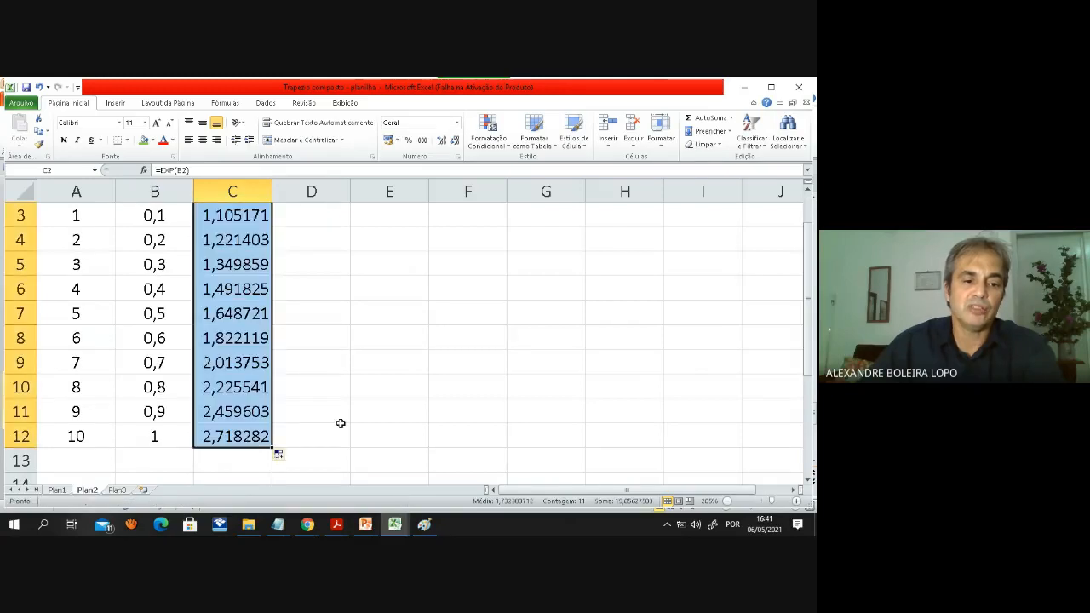
pyautogui.click(412, 364)
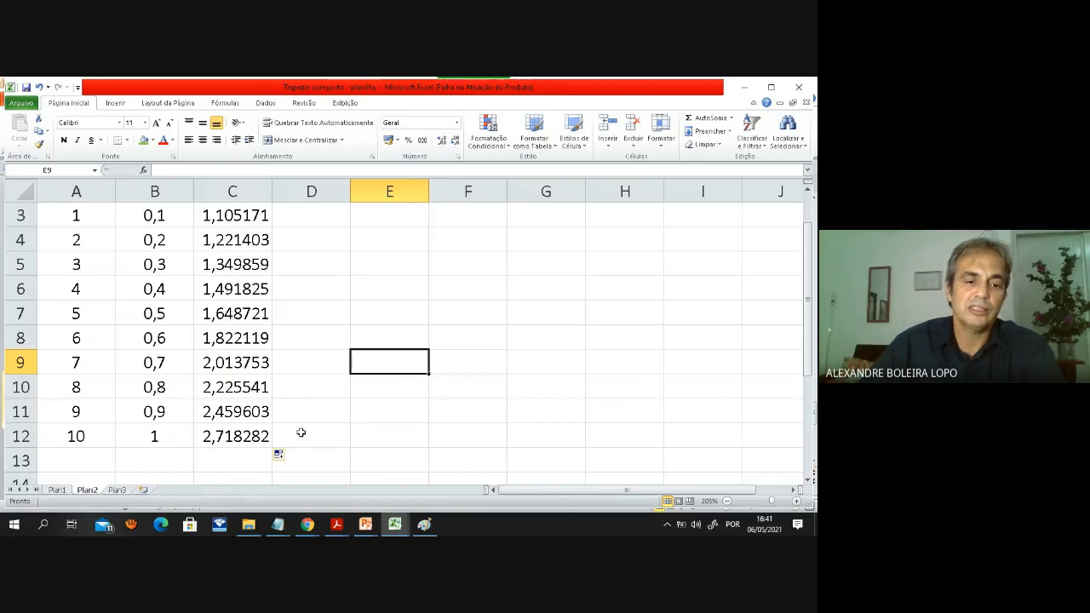
# Enter a formula in D2 of the P(x) column that references the first function value, =C2.
pyautogui.scroll(1, 311, 431)
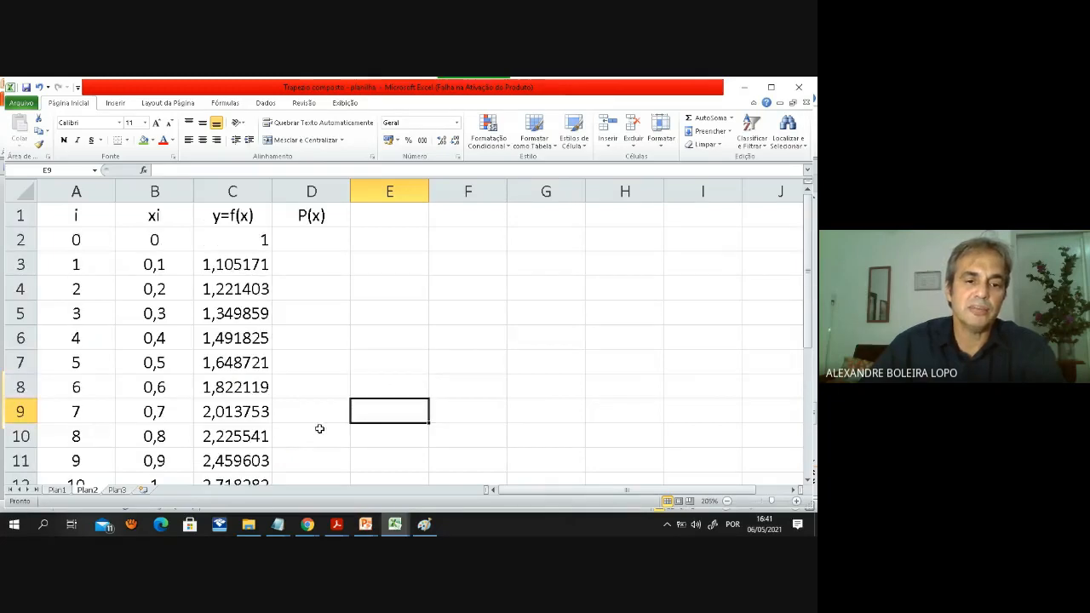
pyautogui.click(304, 235)
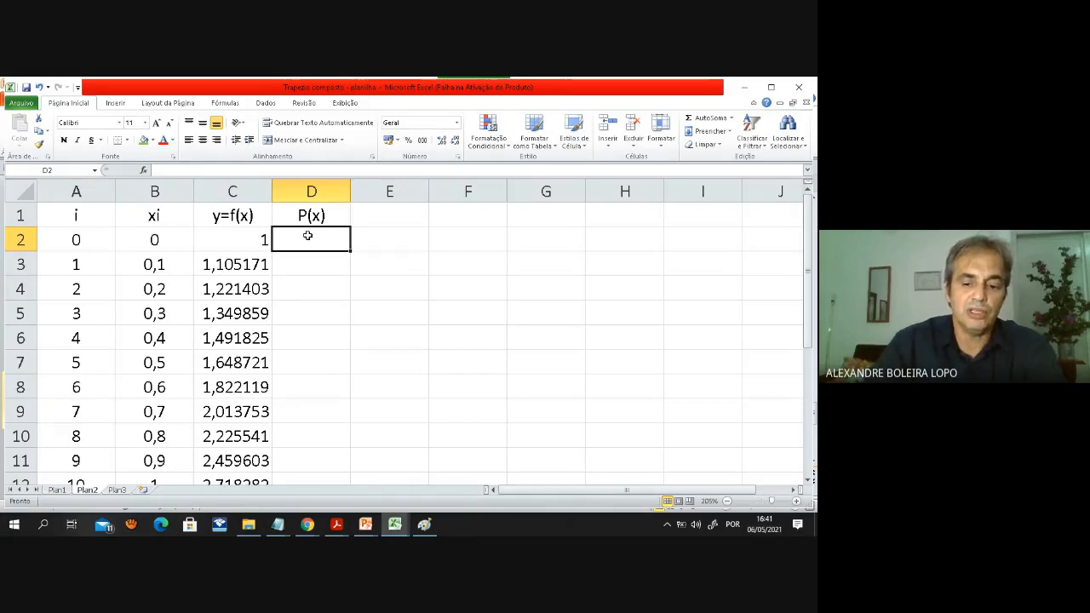
pyautogui.write('=')
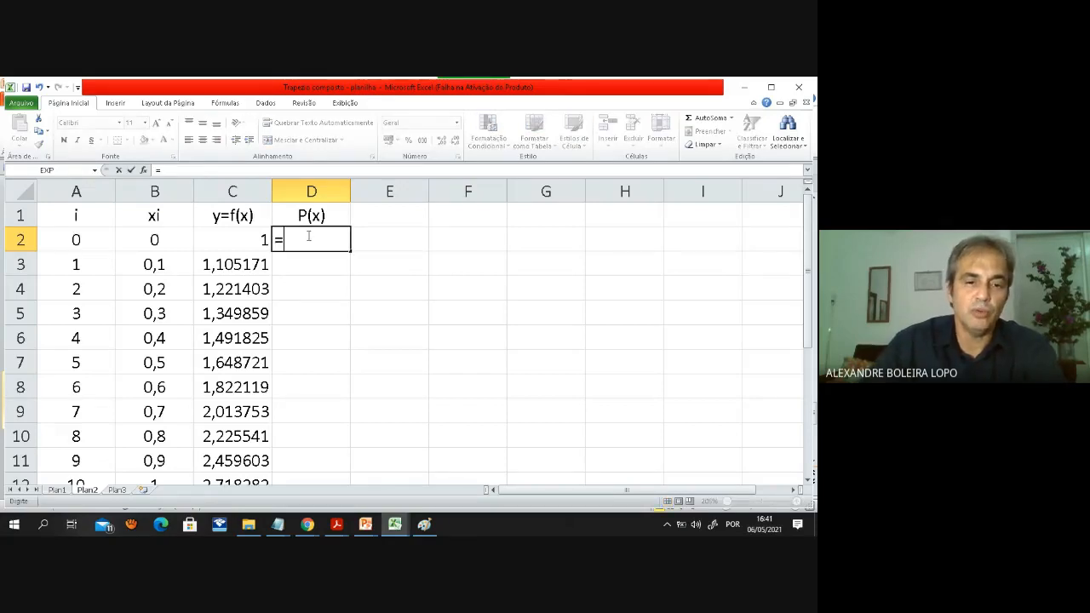
pyautogui.click(264, 239)
pyautogui.press('Return')
# Enter the formula =C12 in D12 so the last P(x) row references the last function value.
pyautogui.scroll(-3, 260, 312)
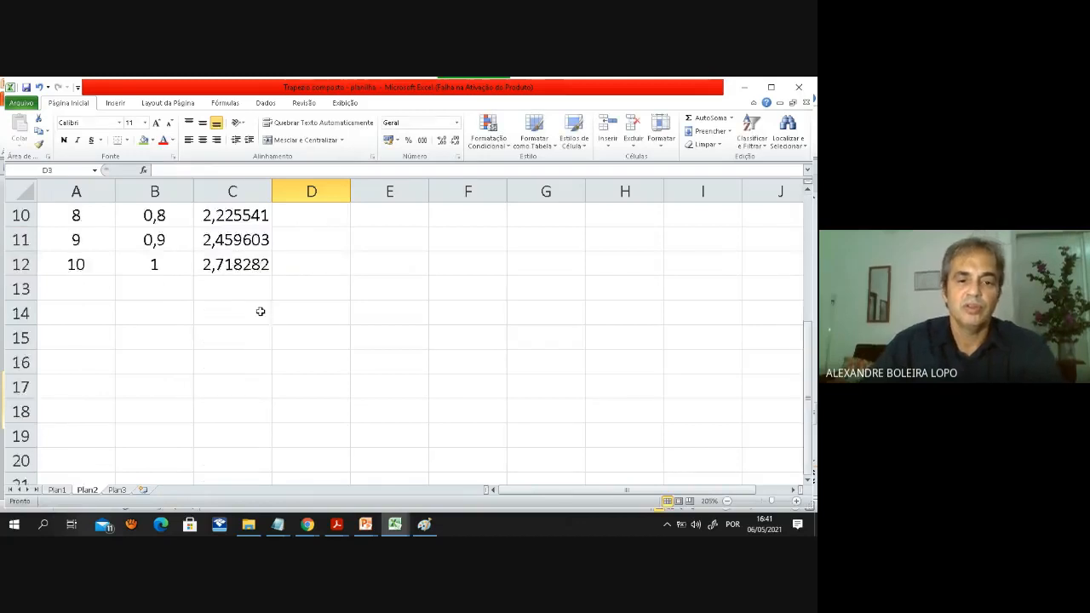
pyautogui.scroll(-2, 260, 312)
pyautogui.scroll(2, 281, 292)
pyautogui.click(307, 257)
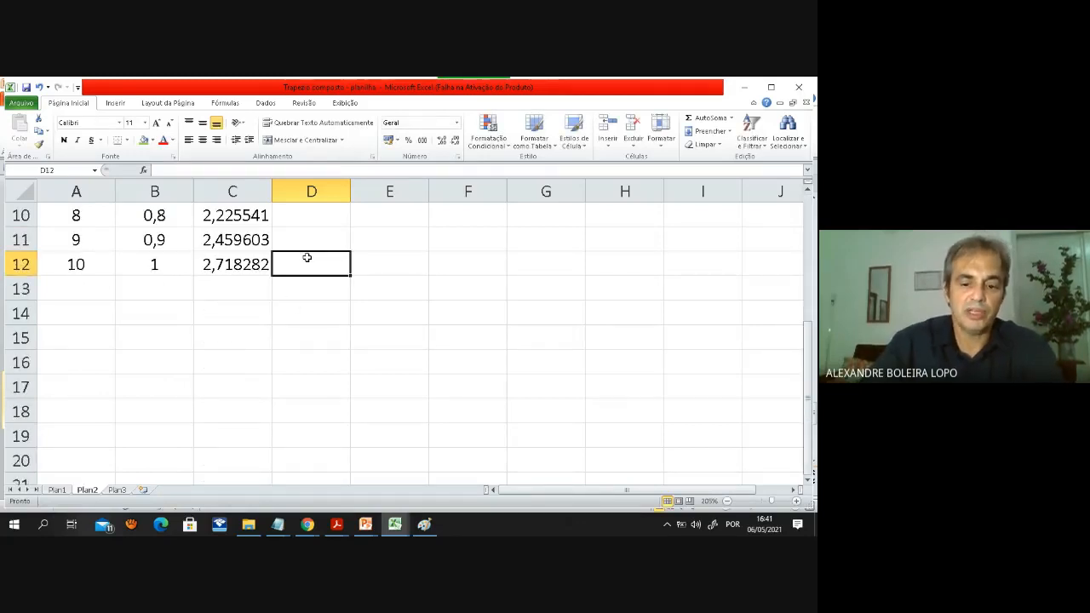
pyautogui.write('=')
pyautogui.click(232, 265)
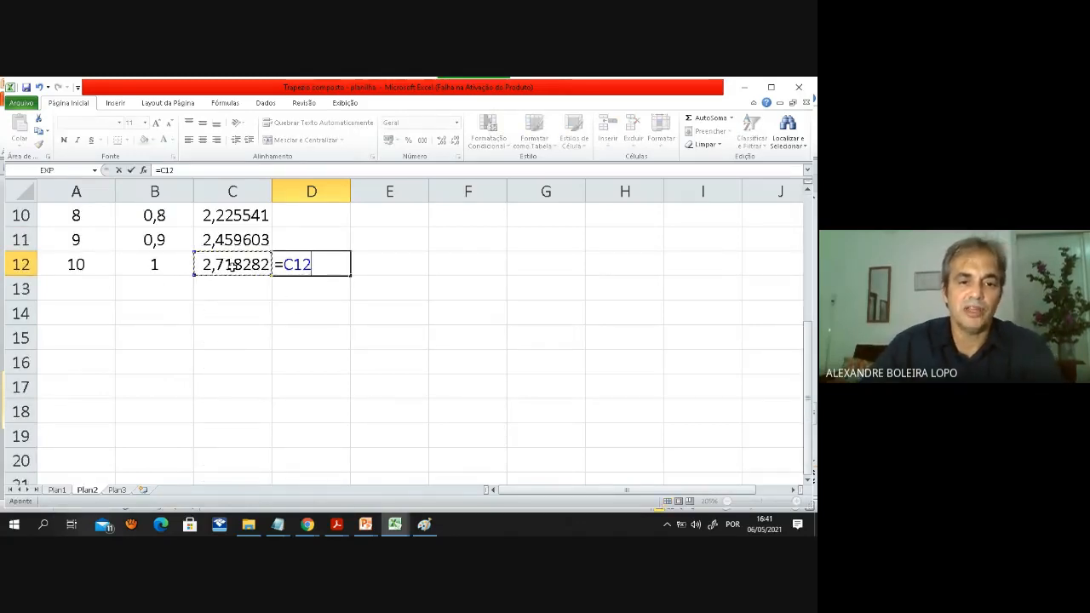
pyautogui.press('Return')
# Enter the formula =2*C3 in D3 so the first interior P(x) value doubles the function value.
pyautogui.scroll(3, 312, 279)
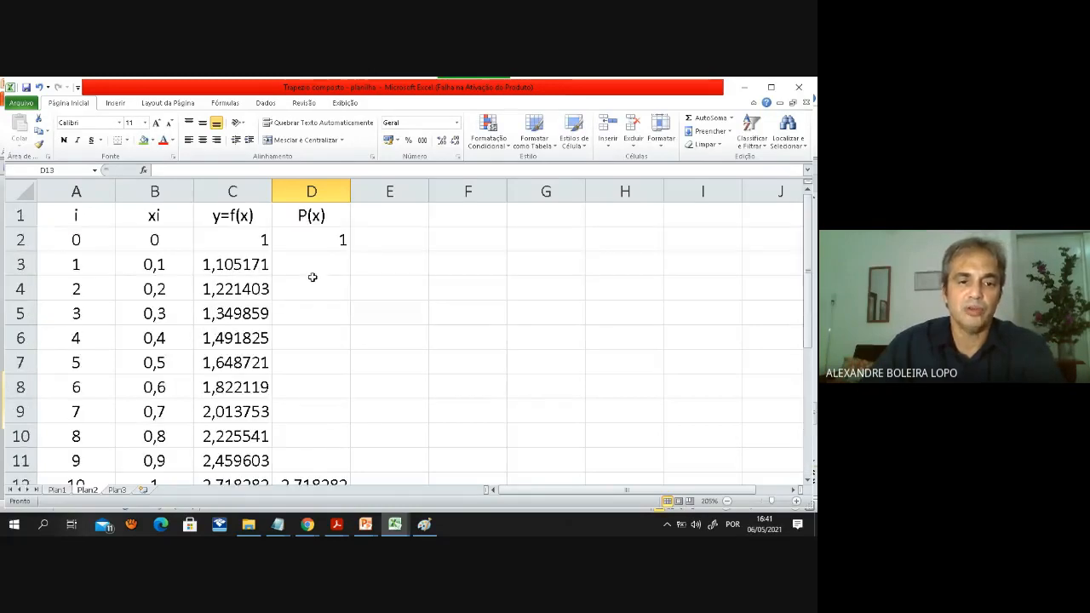
pyautogui.click(305, 264)
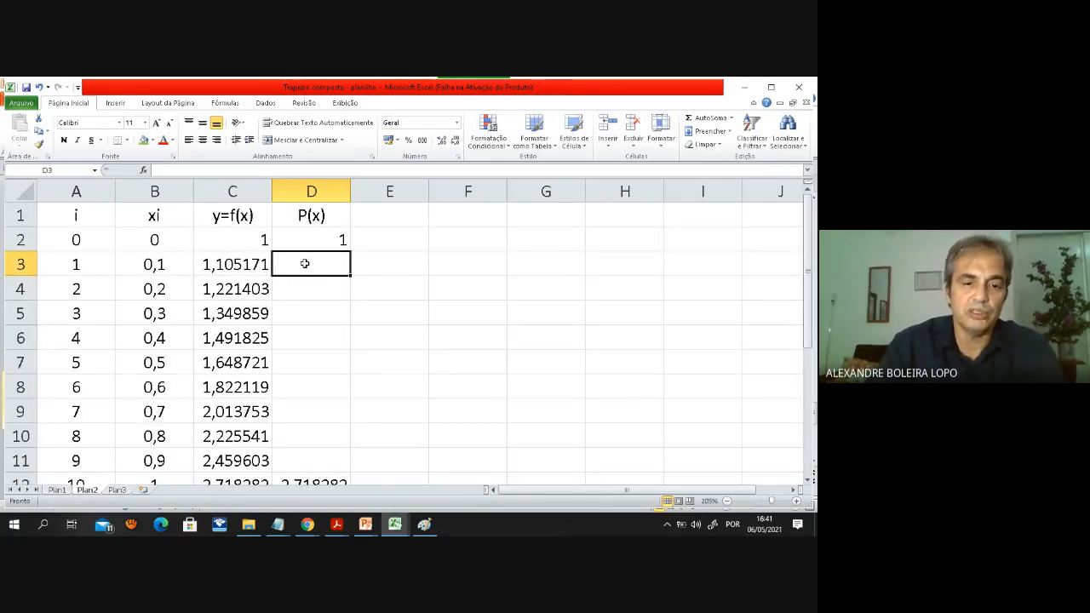
pyautogui.write('=2*')
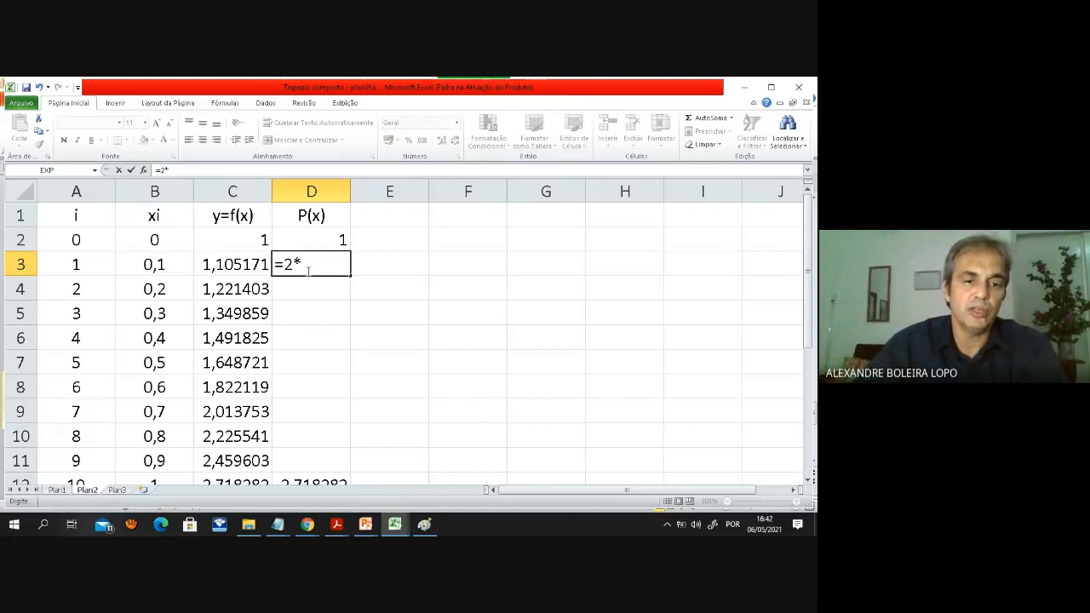
pyautogui.click(234, 264)
pyautogui.press('Return')
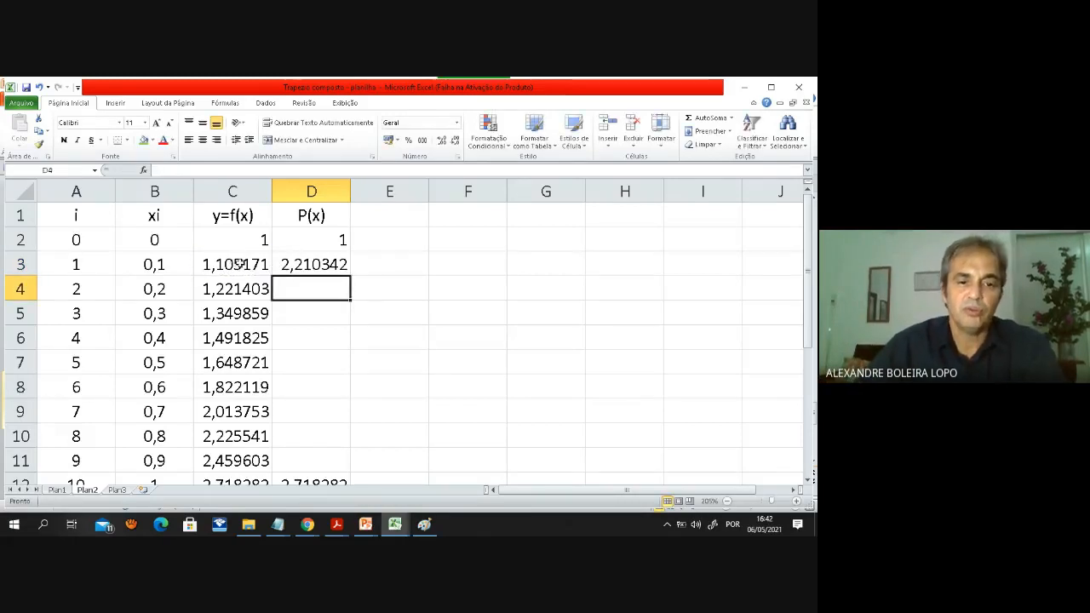
# Fill the doubling formula from D3 down the P(x) column to D11.
pyautogui.click(289, 264)
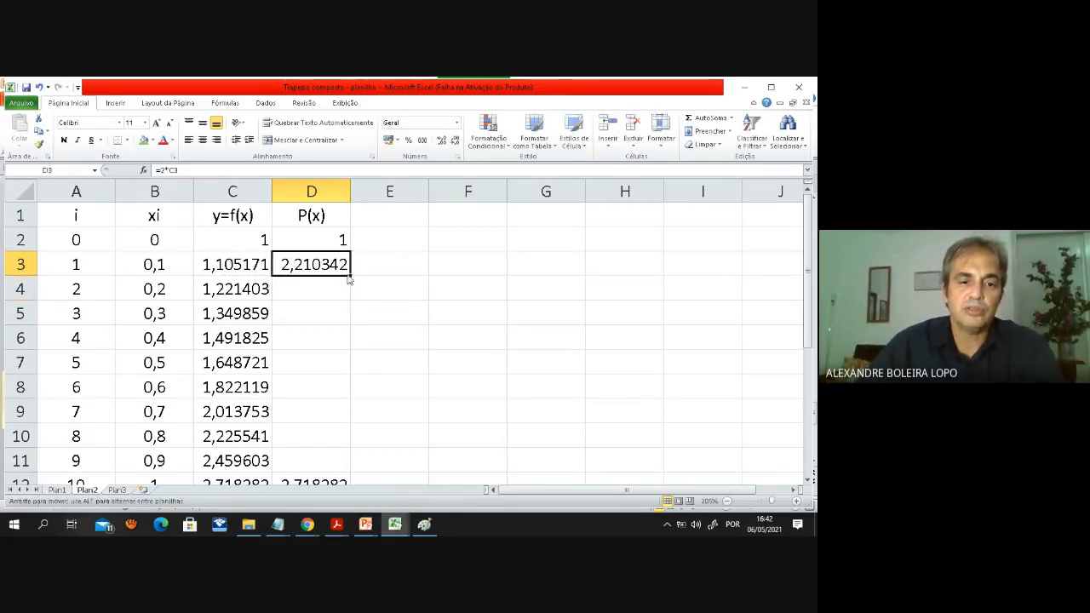
pyautogui.moveTo(349, 272); pyautogui.dragTo(343, 462)
pyautogui.press('Return')
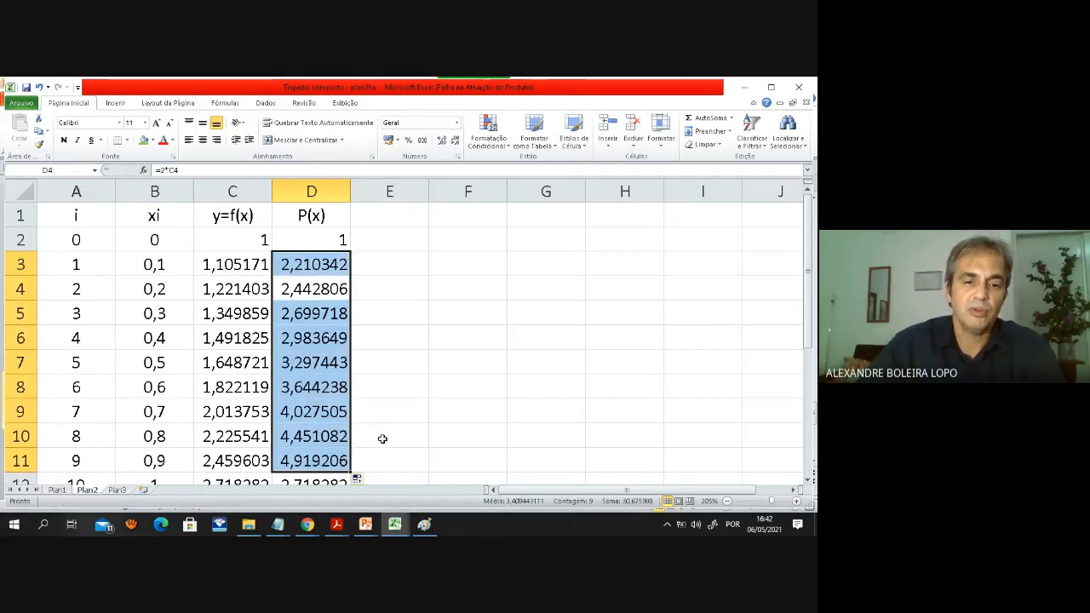
pyautogui.click(445, 392)
pyautogui.scroll(-2, 448, 401)
pyautogui.scroll(2, 406, 372)
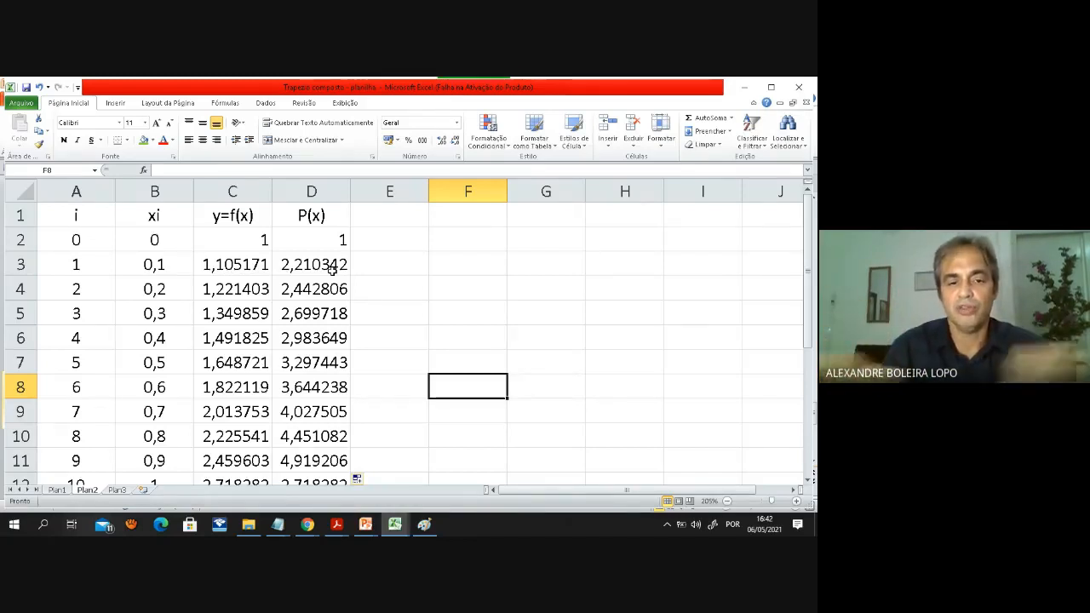
# Sum the P(x) column in D13 with the formula =SOMA(D2:D12).
pyautogui.scroll(-2, 329, 381)
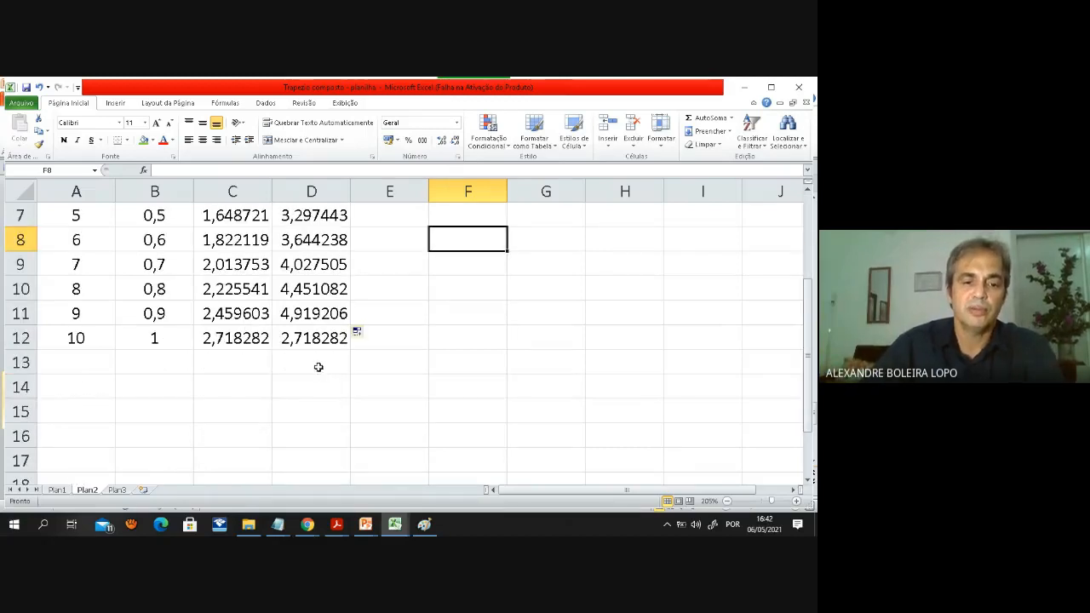
pyautogui.click(317, 364)
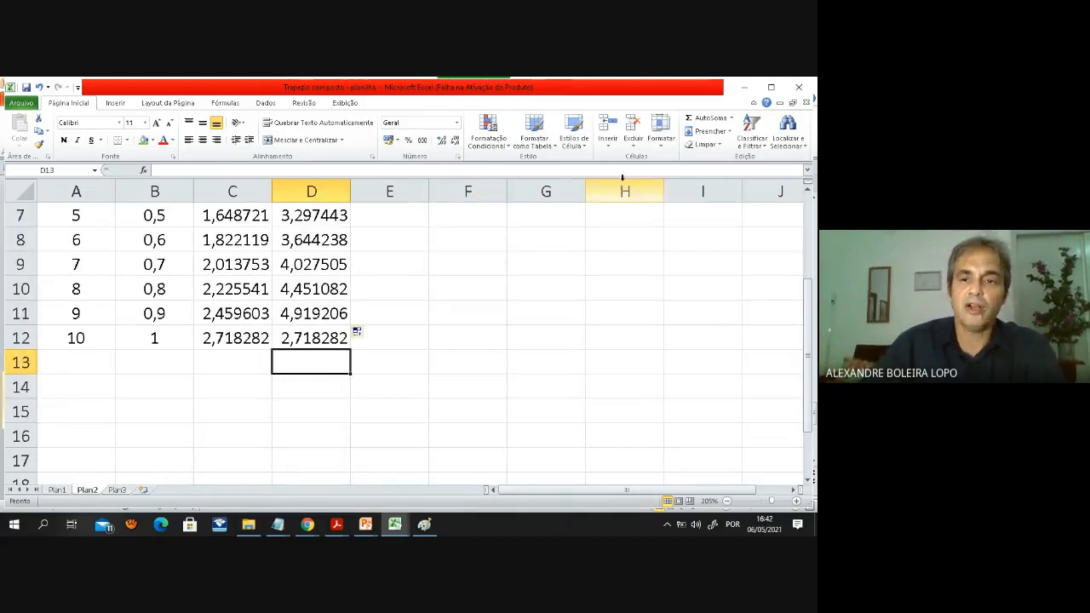
pyautogui.click(732, 119)
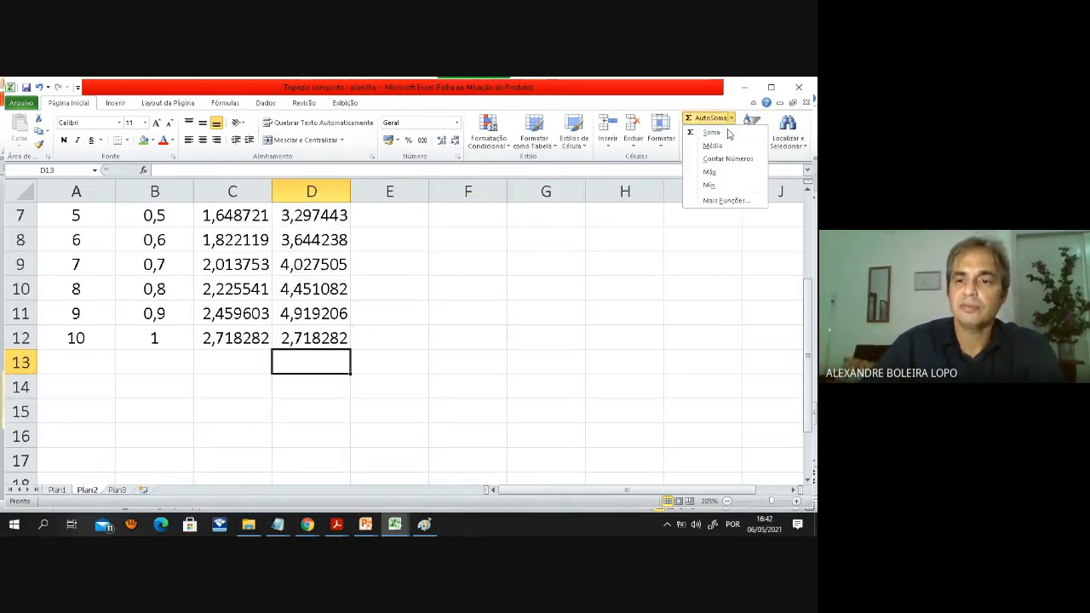
pyautogui.click(719, 134)
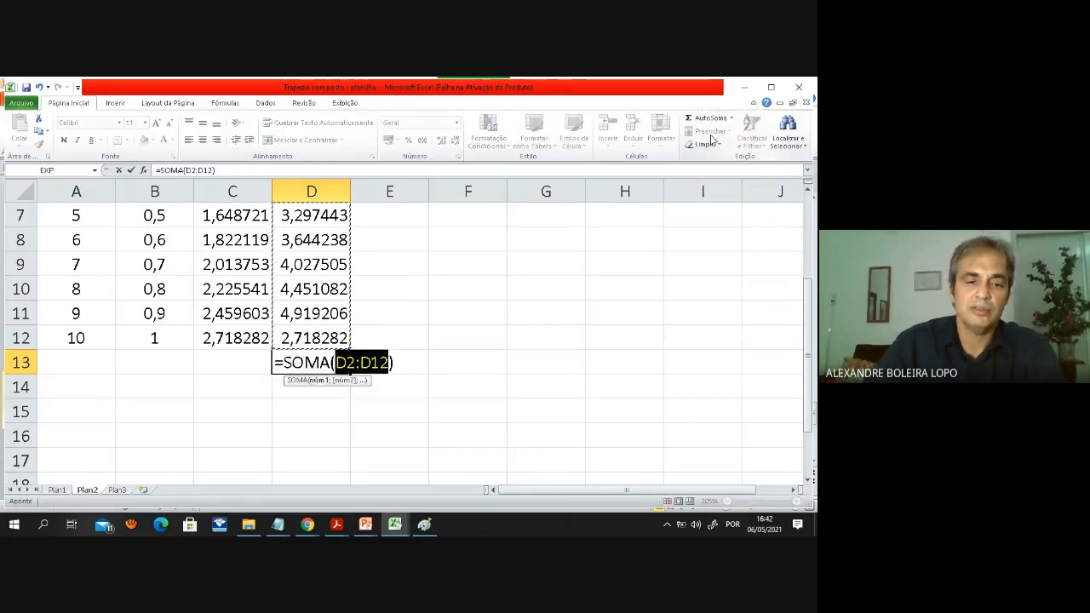
pyautogui.press('Return')
pyautogui.click(325, 363)
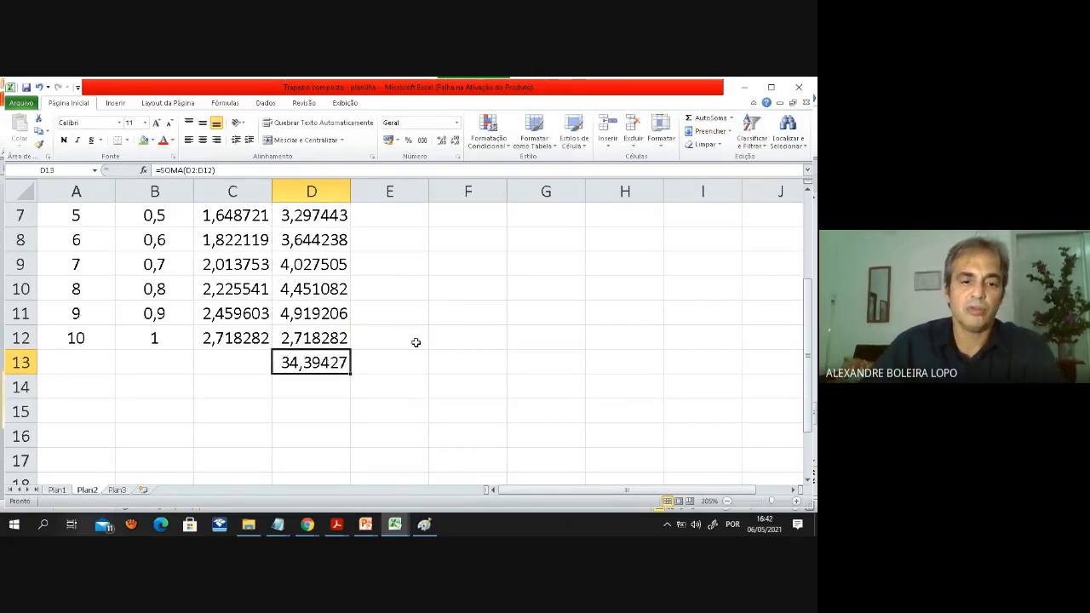
# Enter the label h= in F2 and the step size 0,1 in G2.
pyautogui.scroll(2, 415, 342)
pyautogui.click(476, 239)
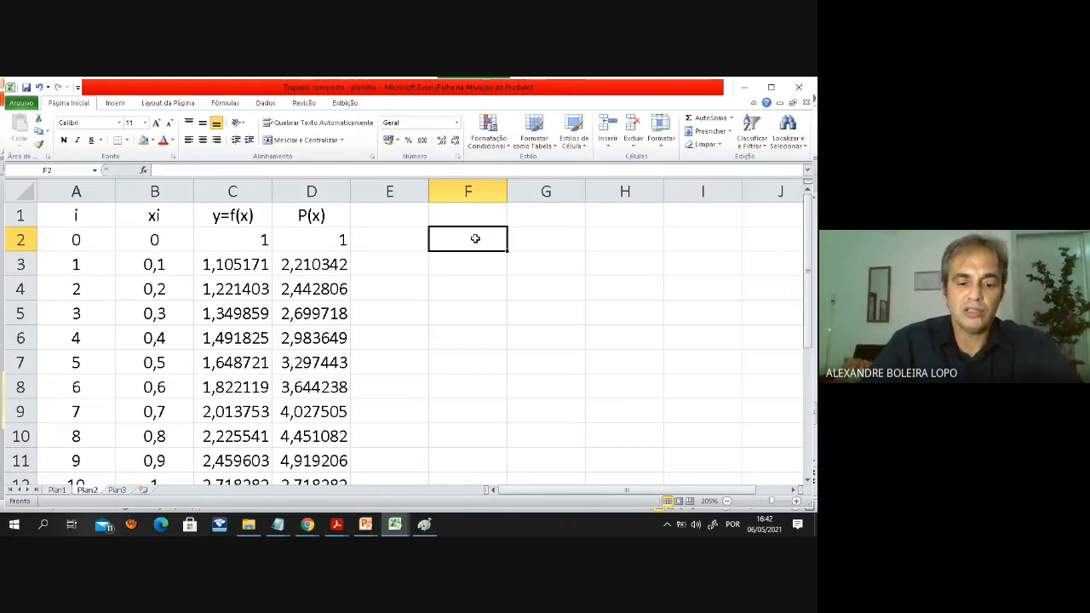
pyautogui.write('h=')
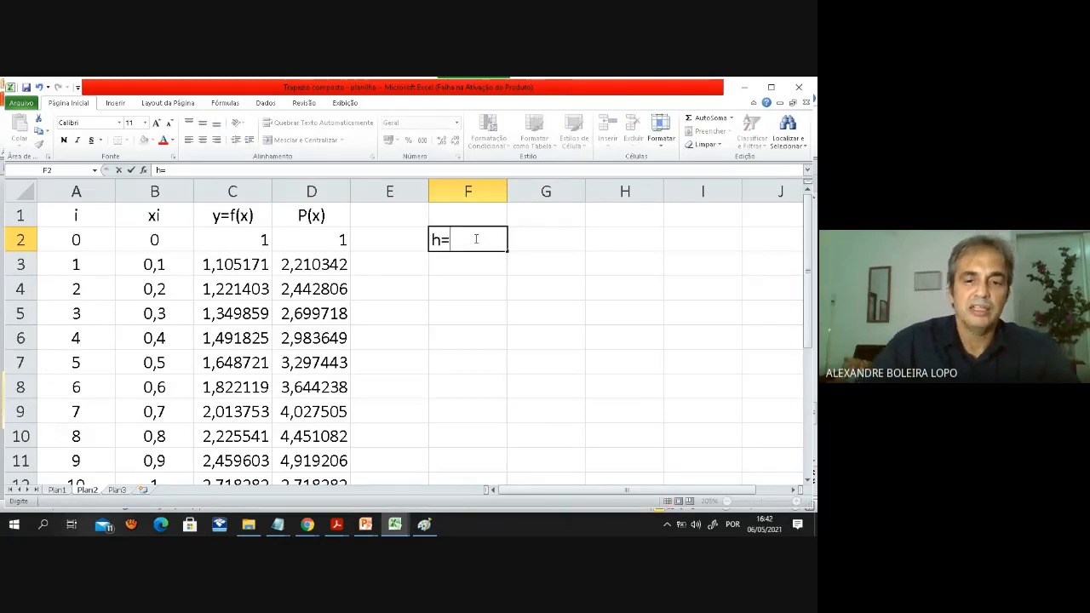
pyautogui.click(533, 236)
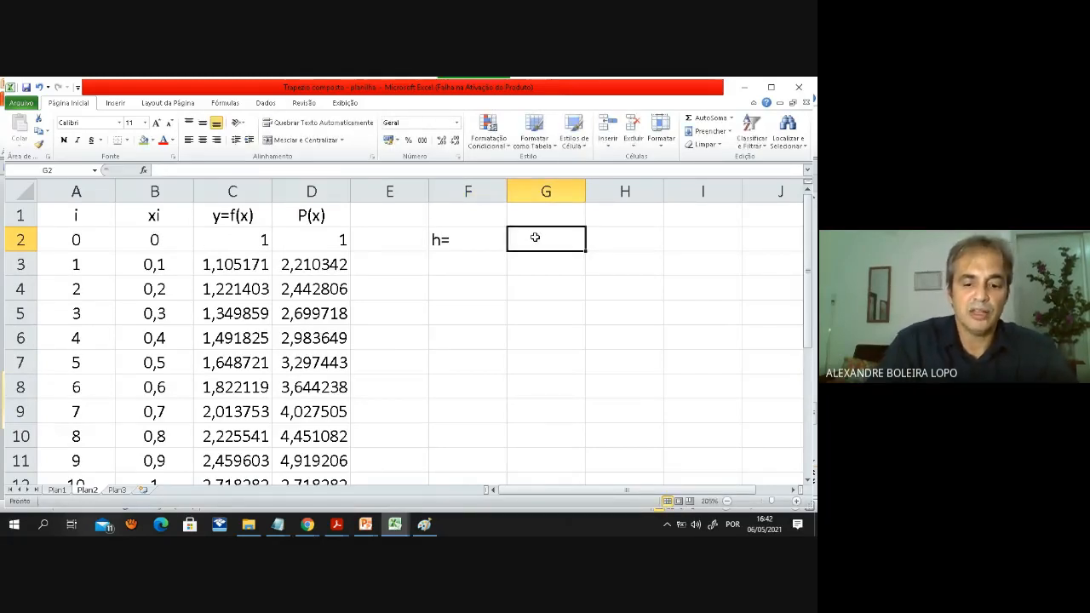
pyautogui.write('0,1')
pyautogui.click(574, 284)
# Shade the step-size cells F2:G2 with the green fill colour.
pyautogui.moveTo(476, 240); pyautogui.dragTo(556, 239)
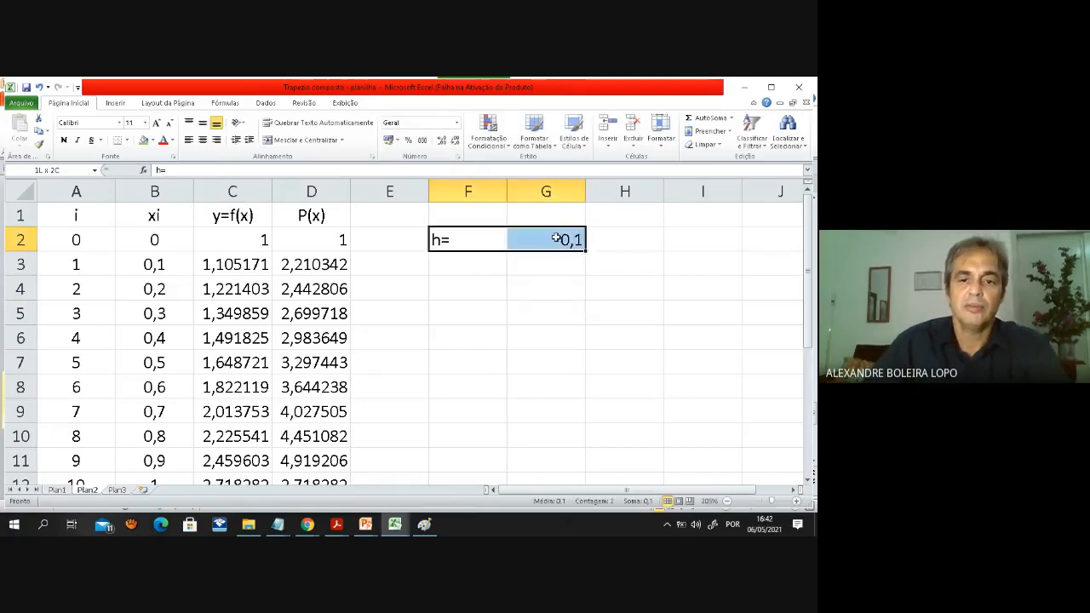
pyautogui.click(143, 140)
pyautogui.click(539, 265)
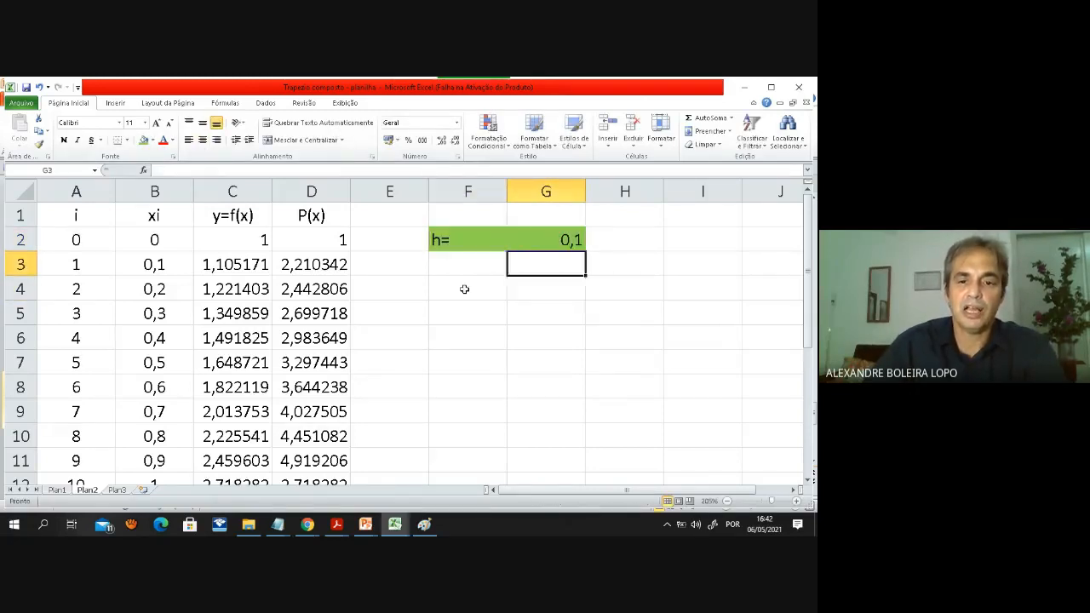
# Enter the label I= in F4 for the integral result, with its value cell G4 selected.
pyautogui.click(472, 288)
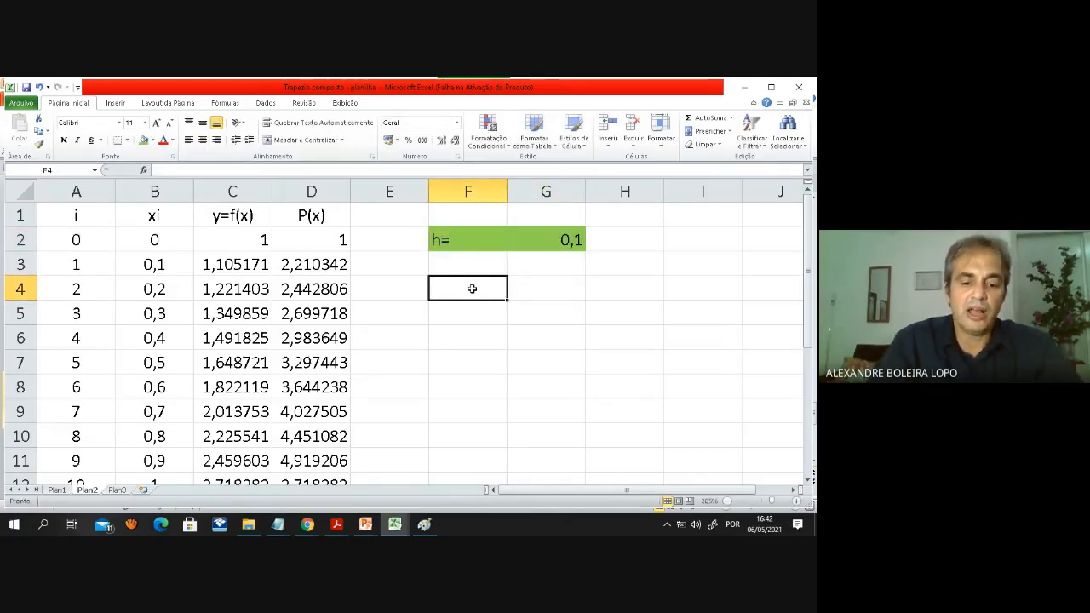
pyautogui.write('I=')
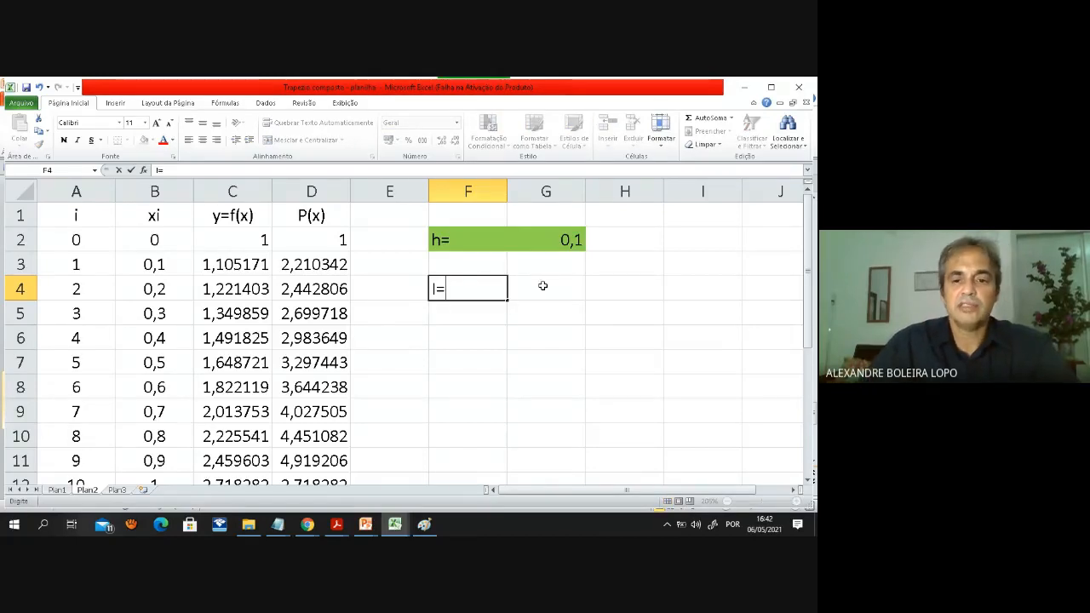
pyautogui.click(543, 287)
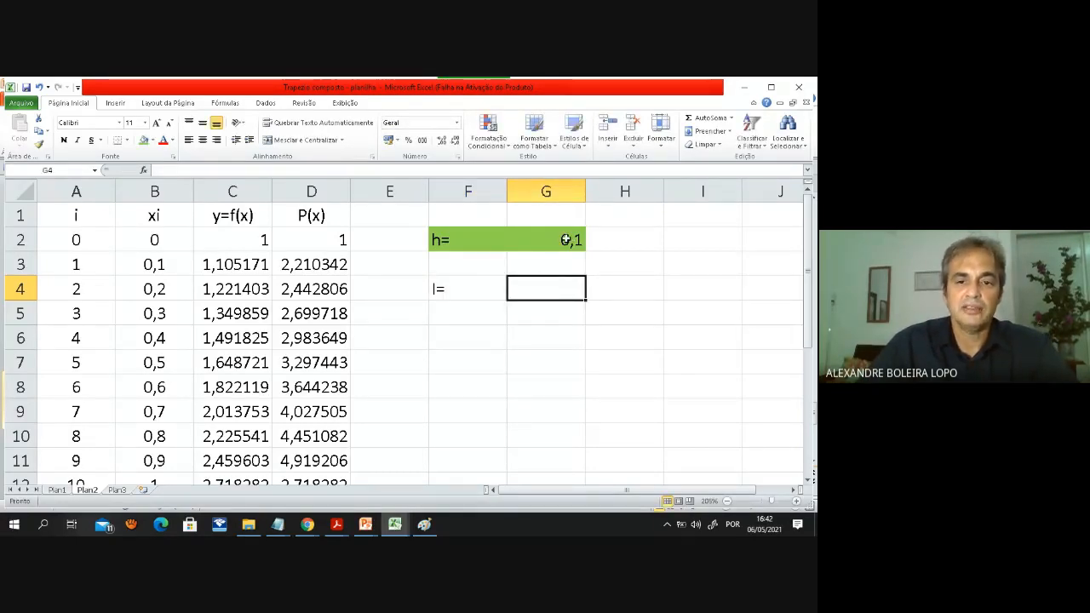
pyautogui.click(565, 240)
pyautogui.click(545, 285)
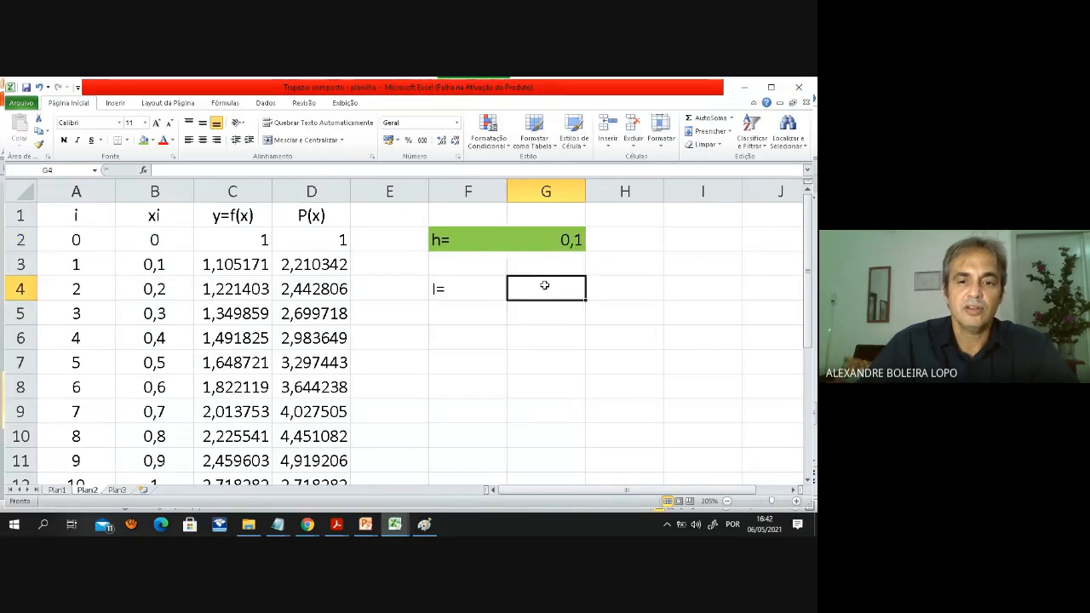
# Start the integral formula in G4 with half the step size in balanced parentheses, =(G2/2).
pyautogui.write('=')
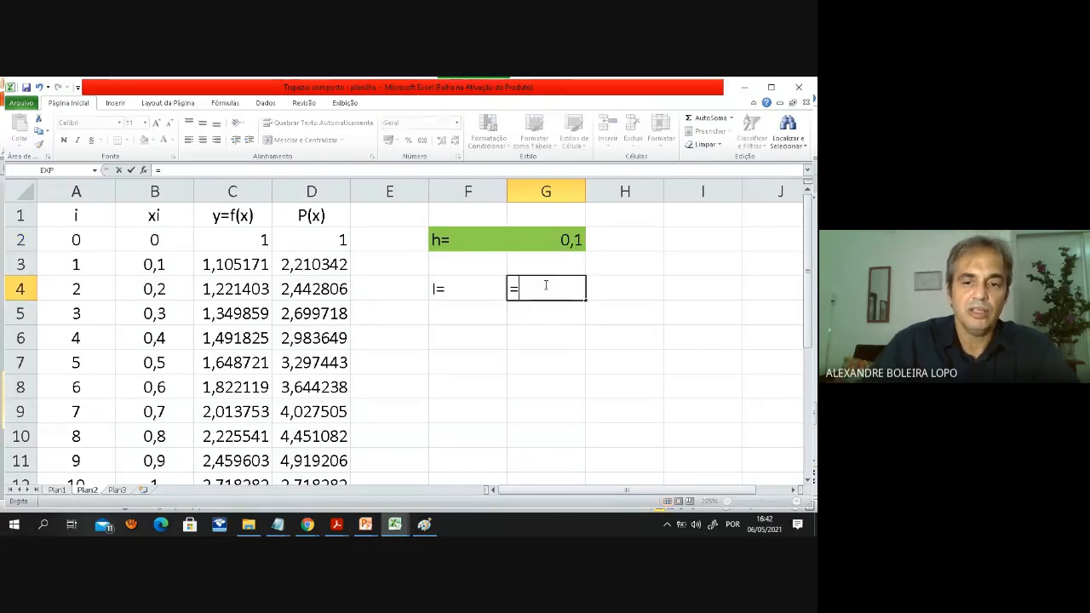
pyautogui.click(565, 242)
pyautogui.write('/')
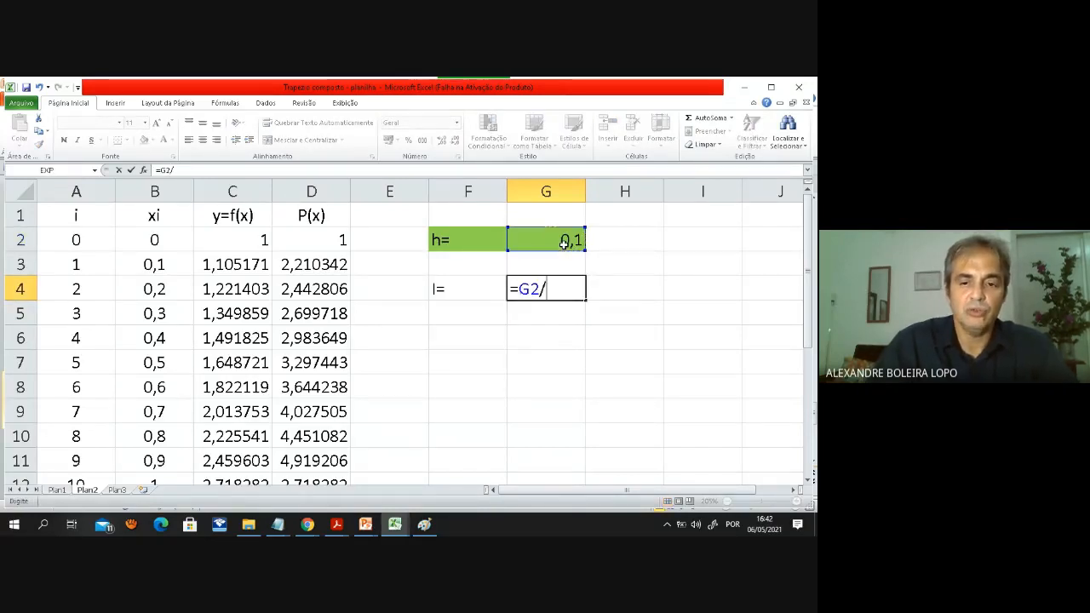
pyautogui.write('2')
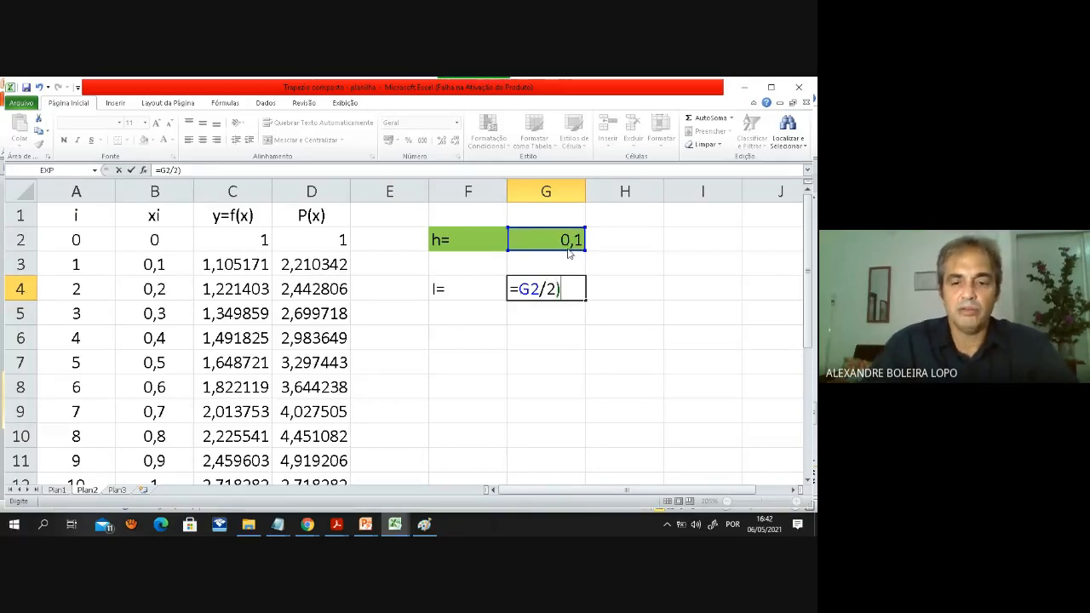
pyautogui.write(')')
pyautogui.press('Return')
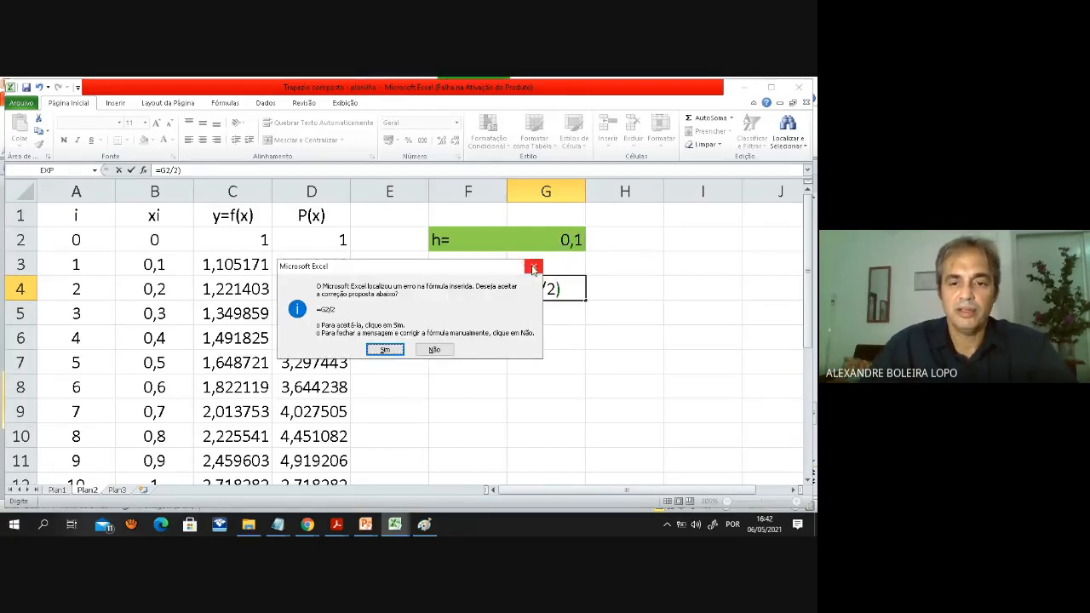
pyautogui.click(533, 269)
pyautogui.click(648, 274)
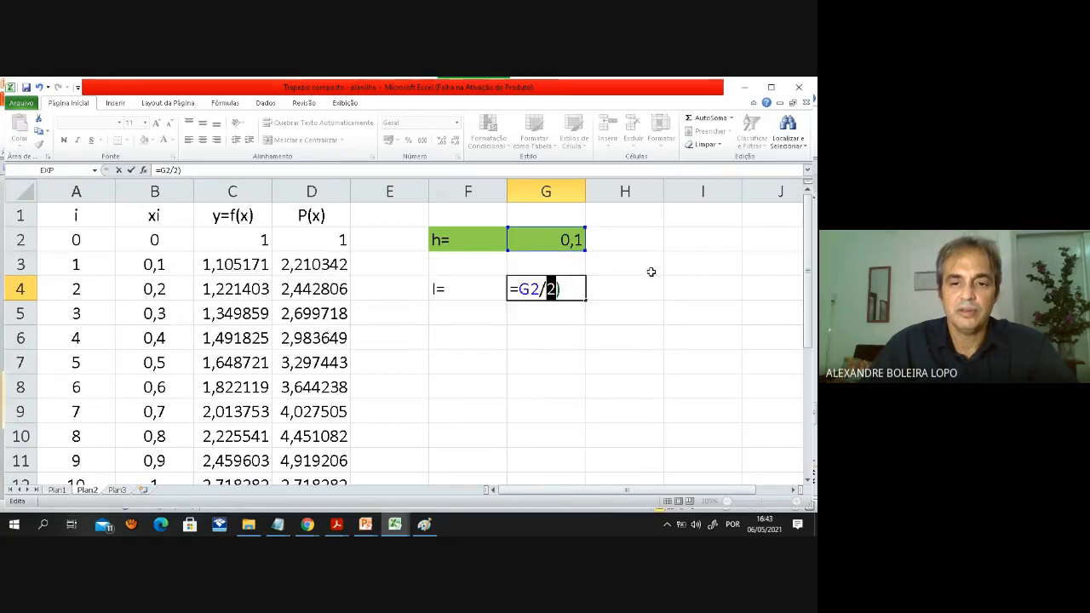
pyautogui.write('(')
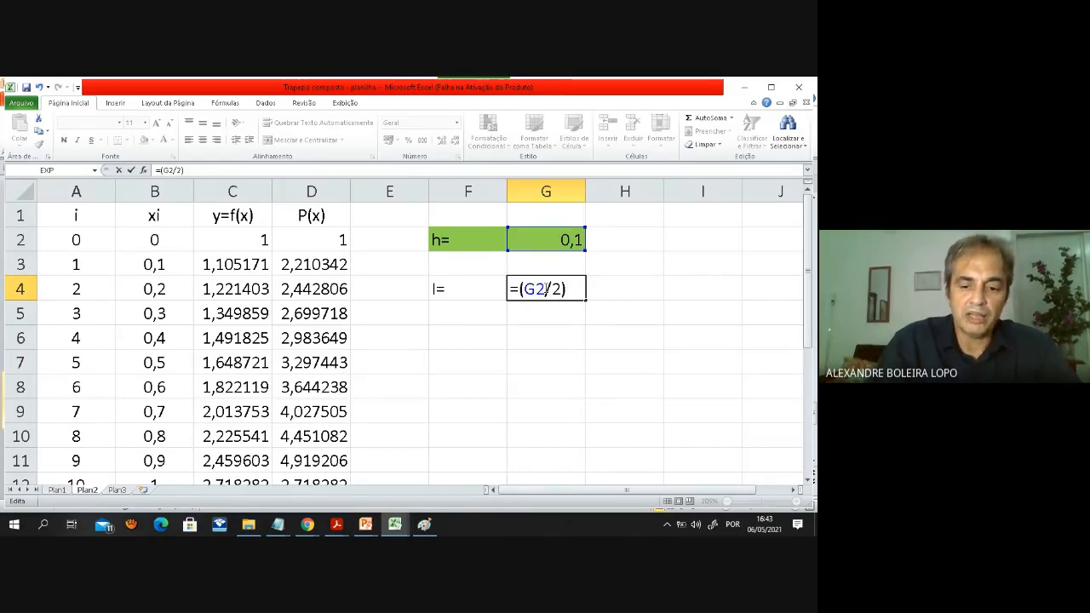
# Complete the G4 formula by multiplying by the P(x) sum, giving =(G2/2)*D13.
pyautogui.write('*')
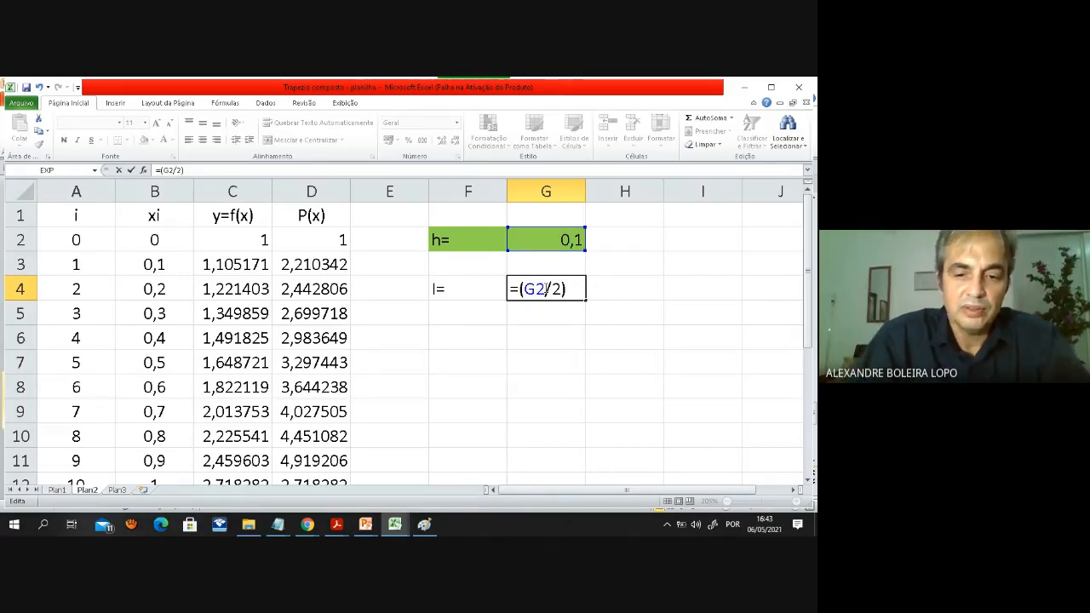
pyautogui.scroll(-3, 306, 336)
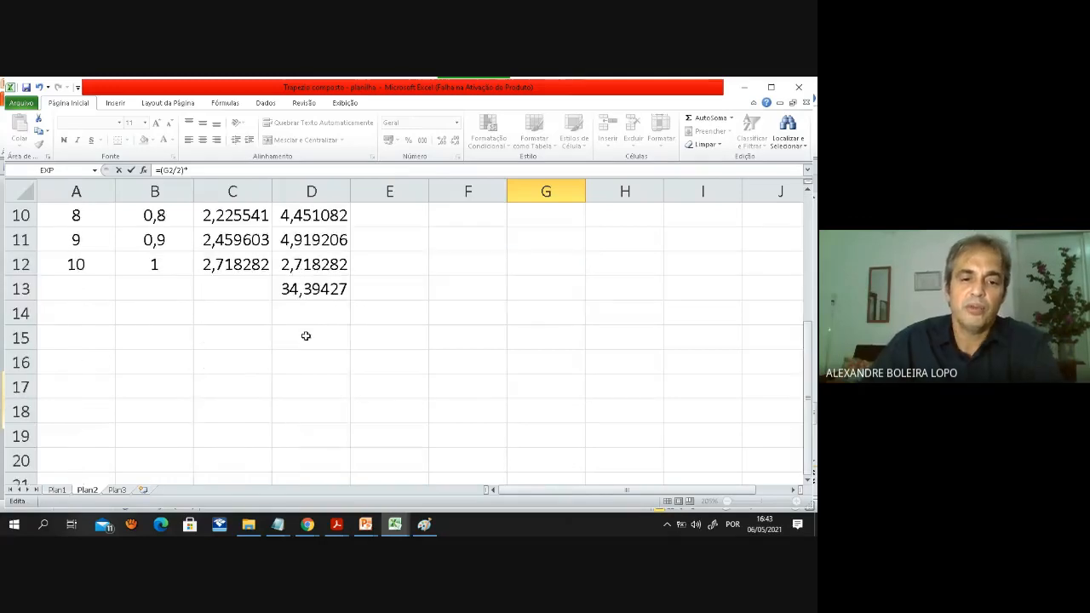
pyautogui.click(317, 292)
pyautogui.press('Return')
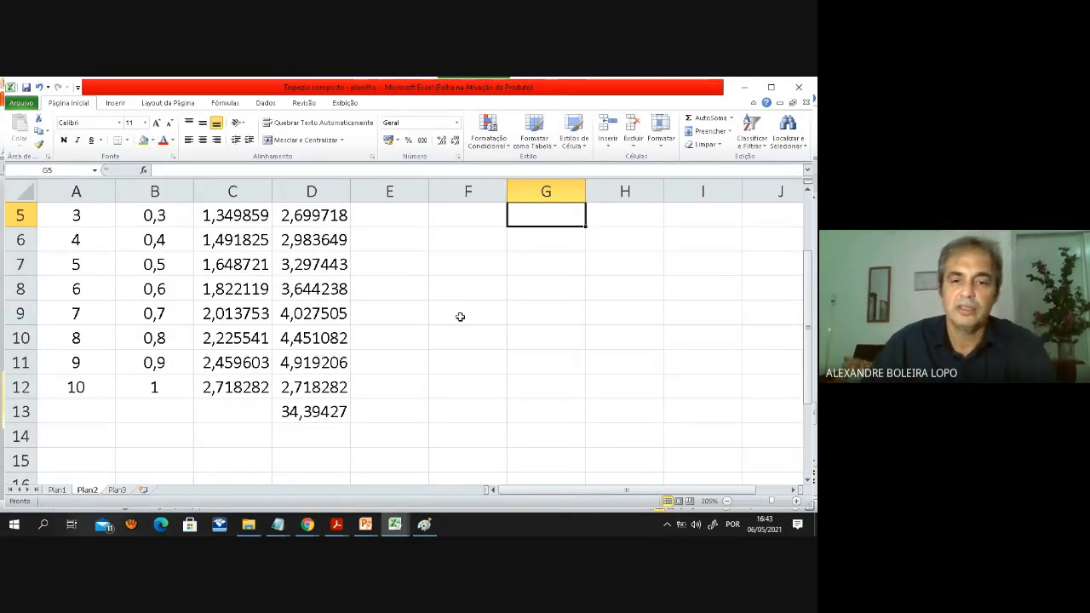
# Shade the integral label and result cells F4:G4 with the same green fill.
pyautogui.scroll(2, 476, 315)
pyautogui.click(642, 280)
pyautogui.moveTo(575, 288); pyautogui.dragTo(460, 290)
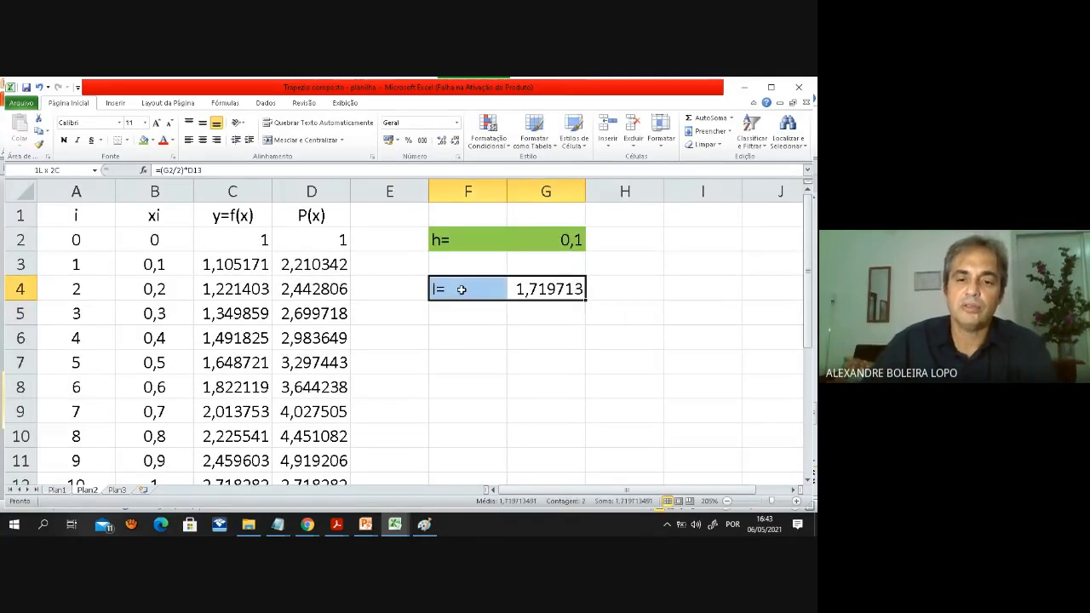
pyautogui.click(144, 142)
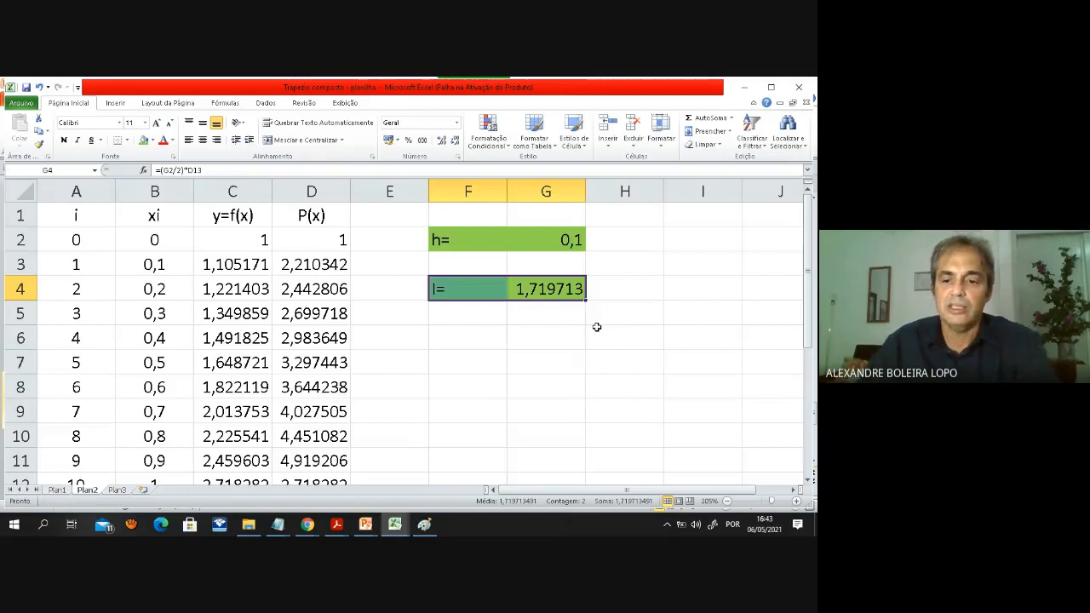
# Switch to the Google Meet call in Chrome and admit the participant asking to join.
pyautogui.click(307, 526)
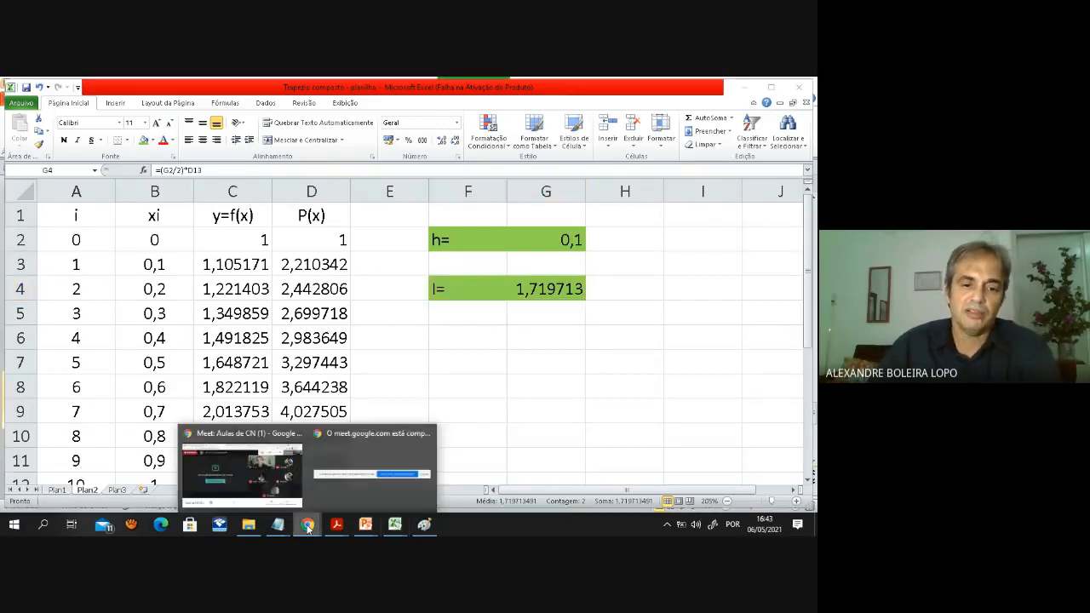
pyautogui.click(265, 488)
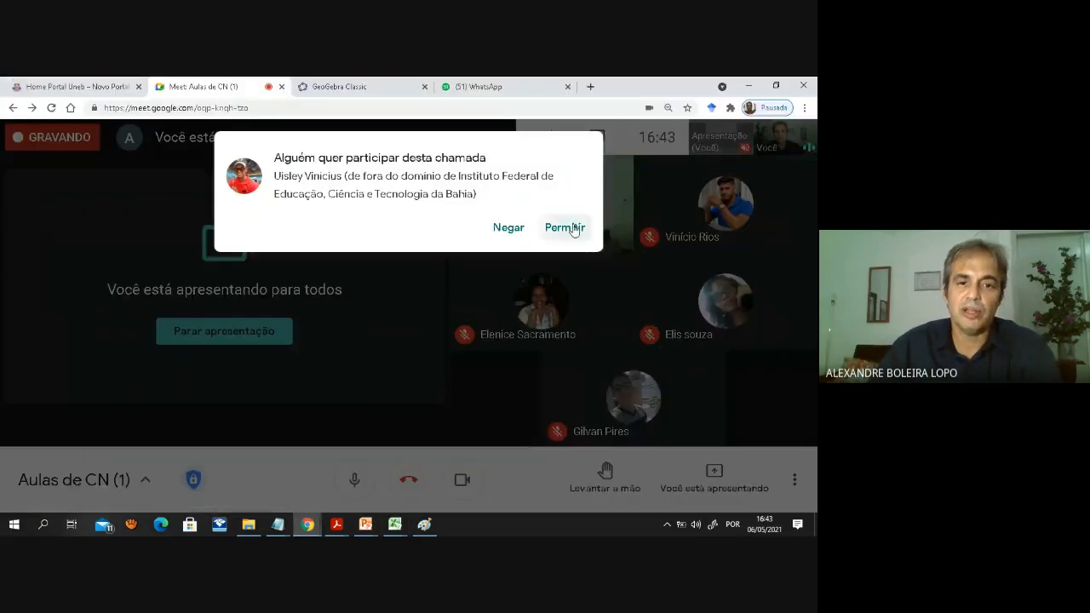
pyautogui.click(571, 229)
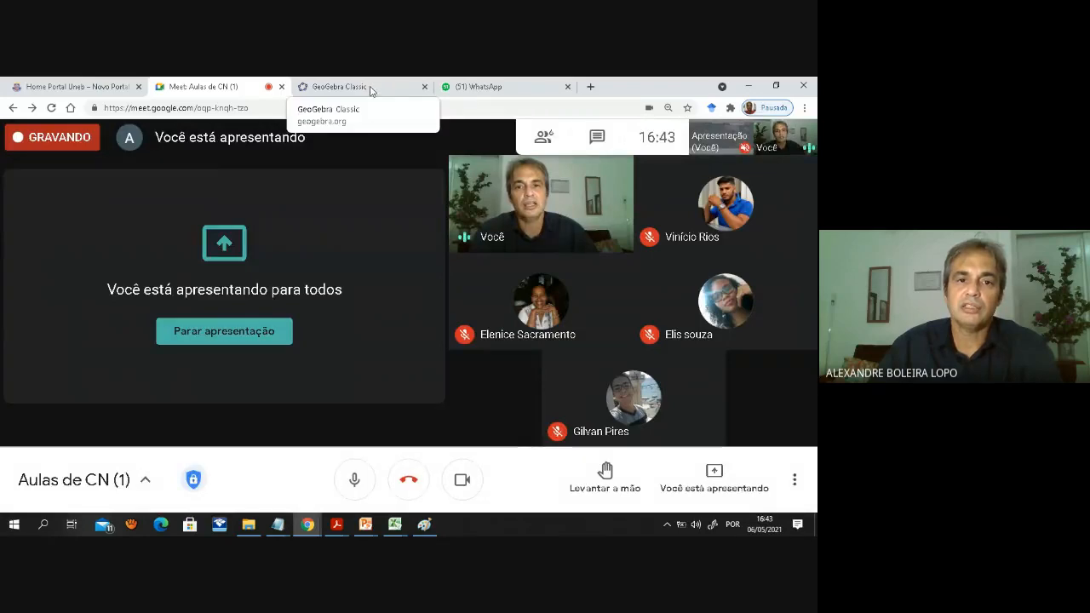
# Switch to GeoGebra and compute the numerical integral of f(x) from 0 to 1 with IntegralNumérica.
pyautogui.click(371, 89)
pyautogui.click(308, 230)
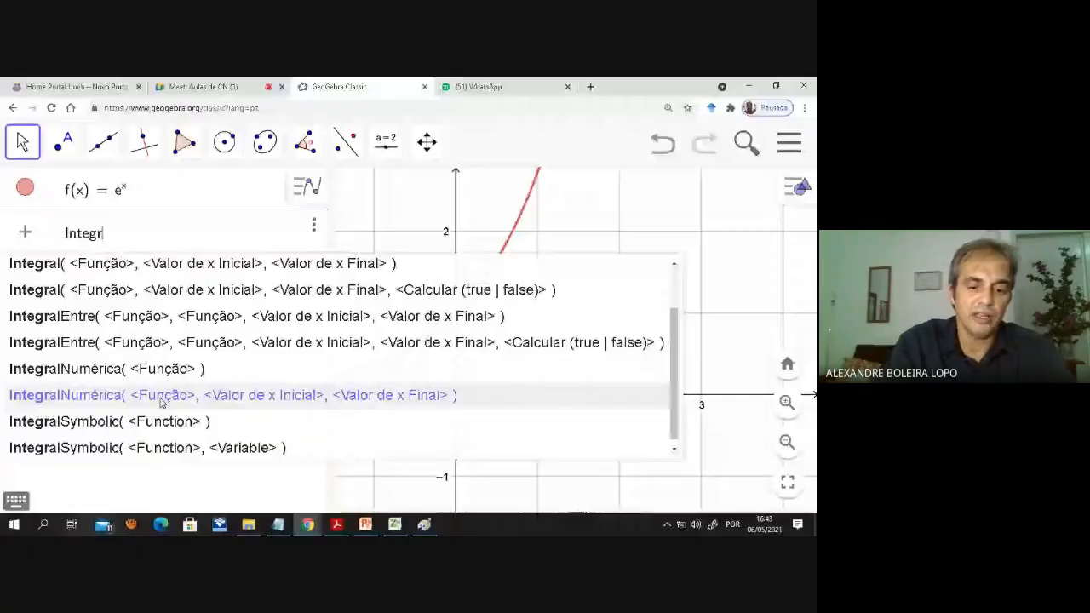
pyautogui.click(160, 402)
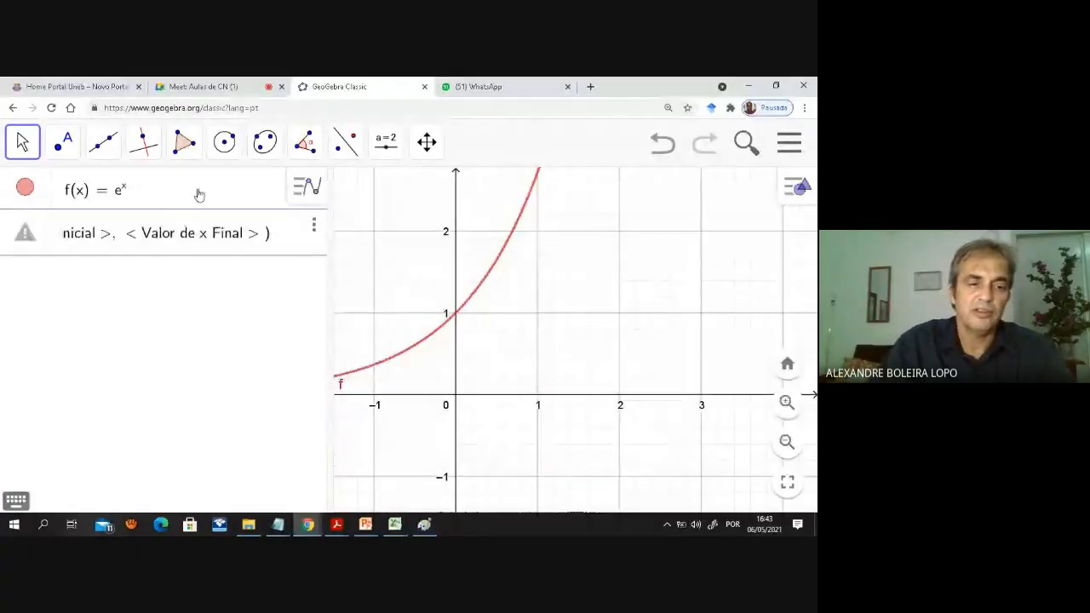
pyautogui.write('f(x), < Valor de x Inicial >, < Val')
pyautogui.press('Tab')
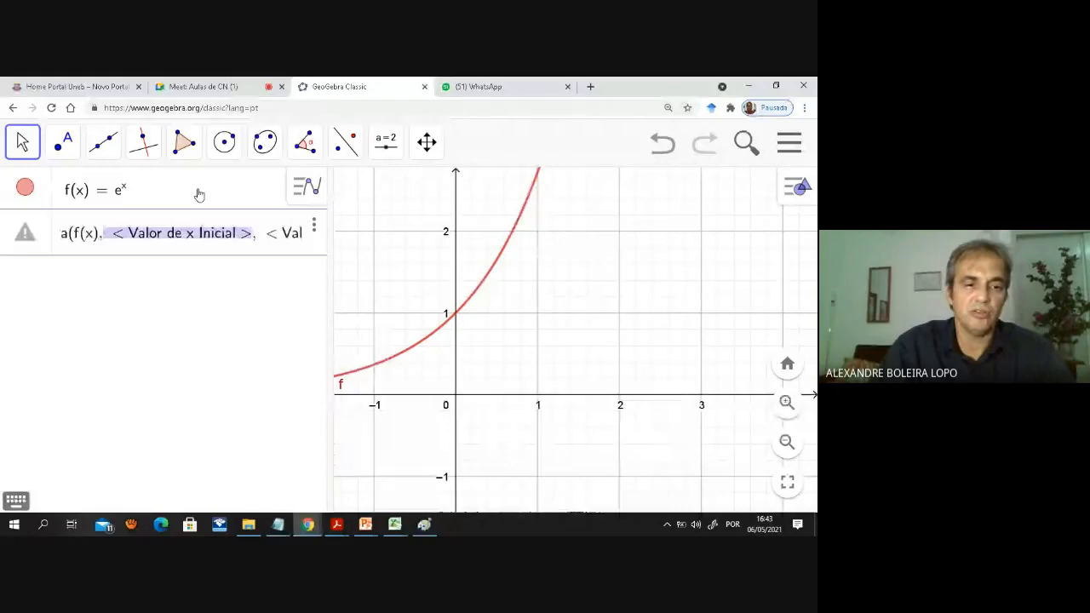
pyautogui.write('0')
pyautogui.press('Tab')
pyautogui.write('1')
pyautogui.press('Return')
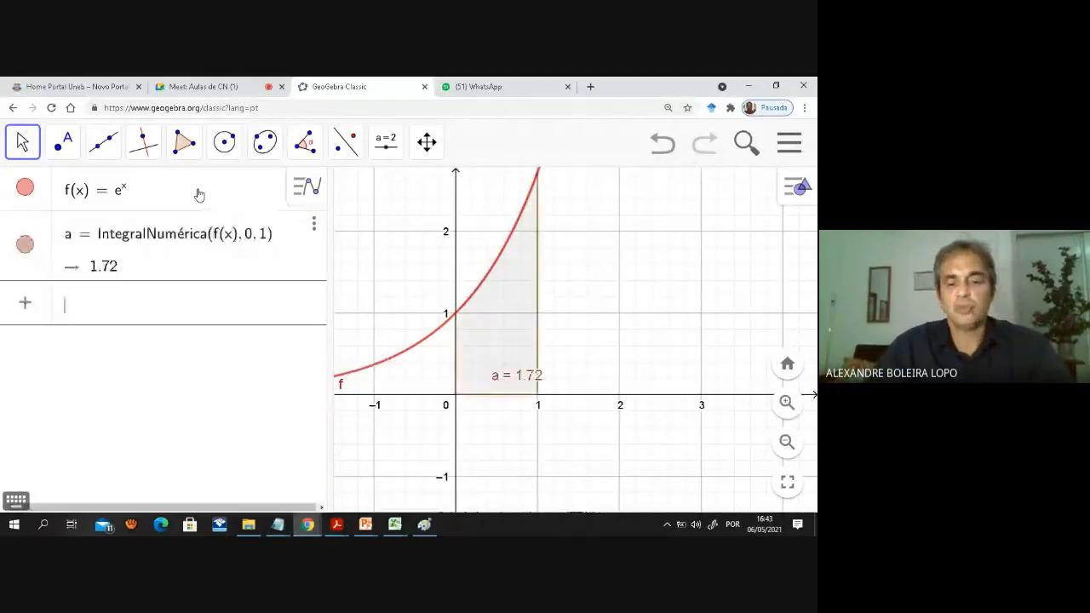
# Examine the shaded area under f, and switch to the Excel trapezoidal sheet to compare its integral in G4.
pyautogui.scroll(1, 571, 368)
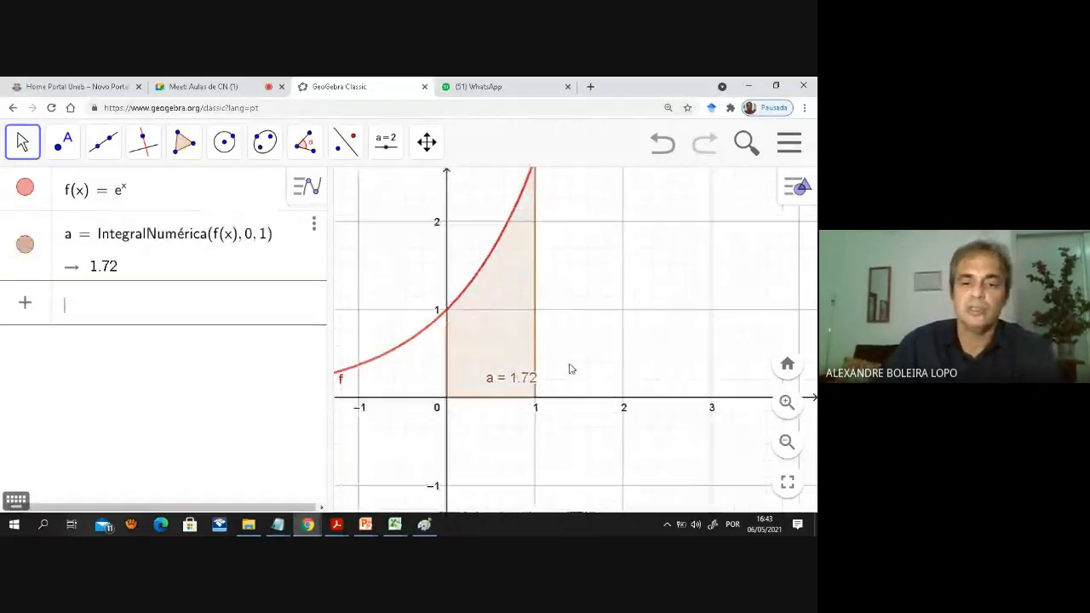
pyautogui.scroll(1, 571, 366)
pyautogui.scroll(1, 570, 362)
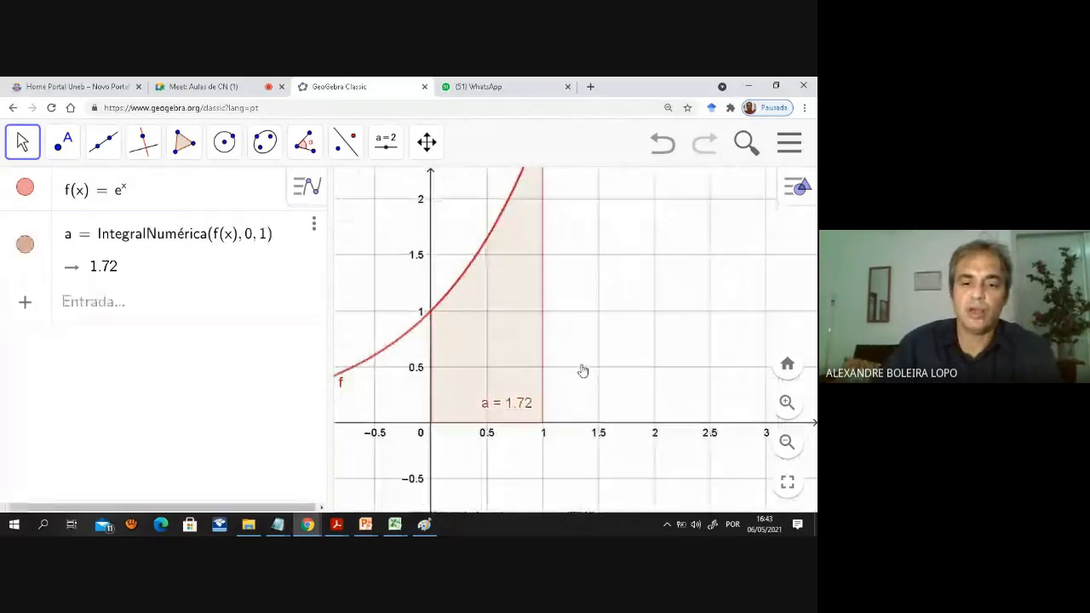
pyautogui.scroll(1, 582, 370)
pyautogui.click(395, 525)
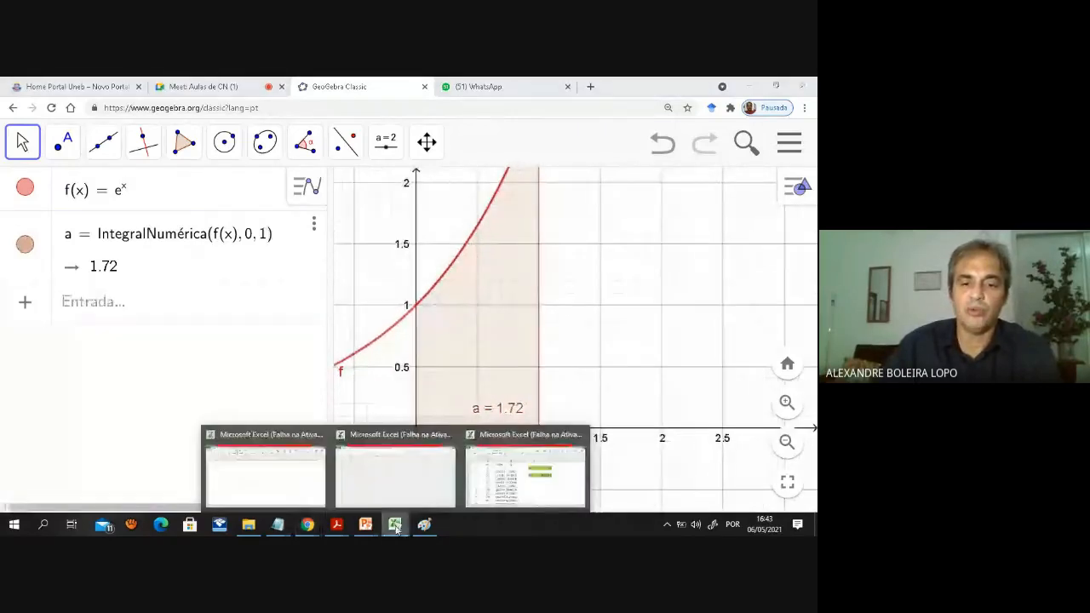
pyautogui.click(525, 473)
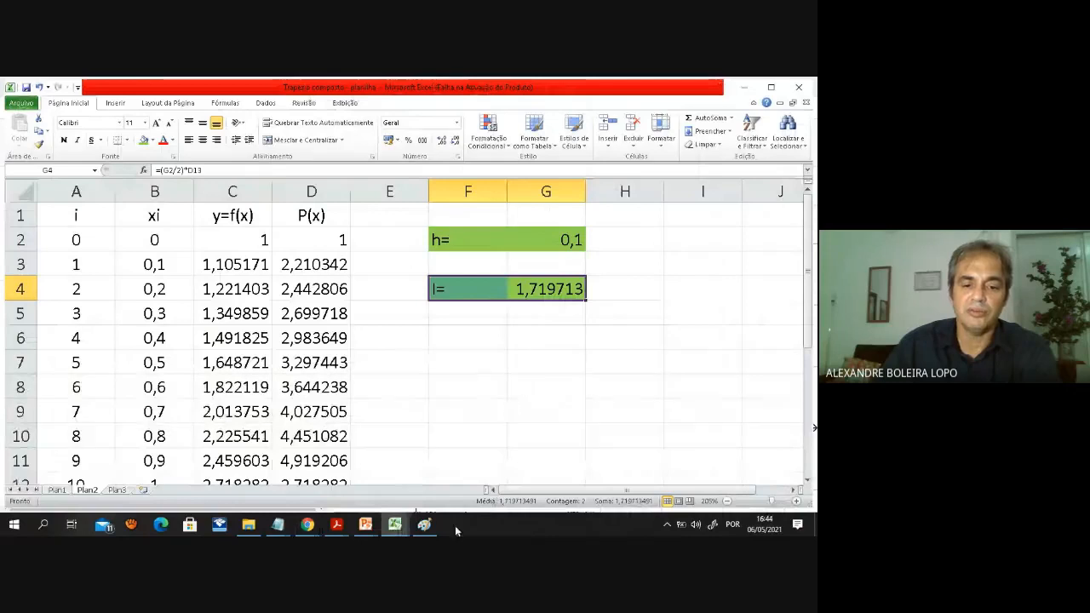
# Switch to the numerical calculus presentation in PowerPoint and show the minimum number of subdivisions slide in slide show mode.
pyautogui.click(365, 523)
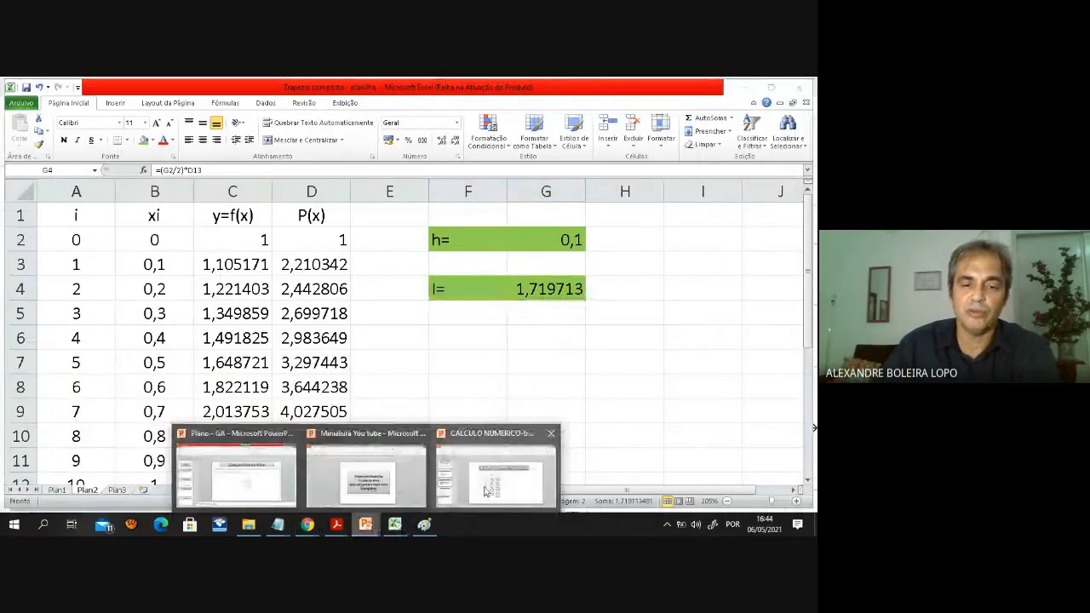
pyautogui.click(491, 485)
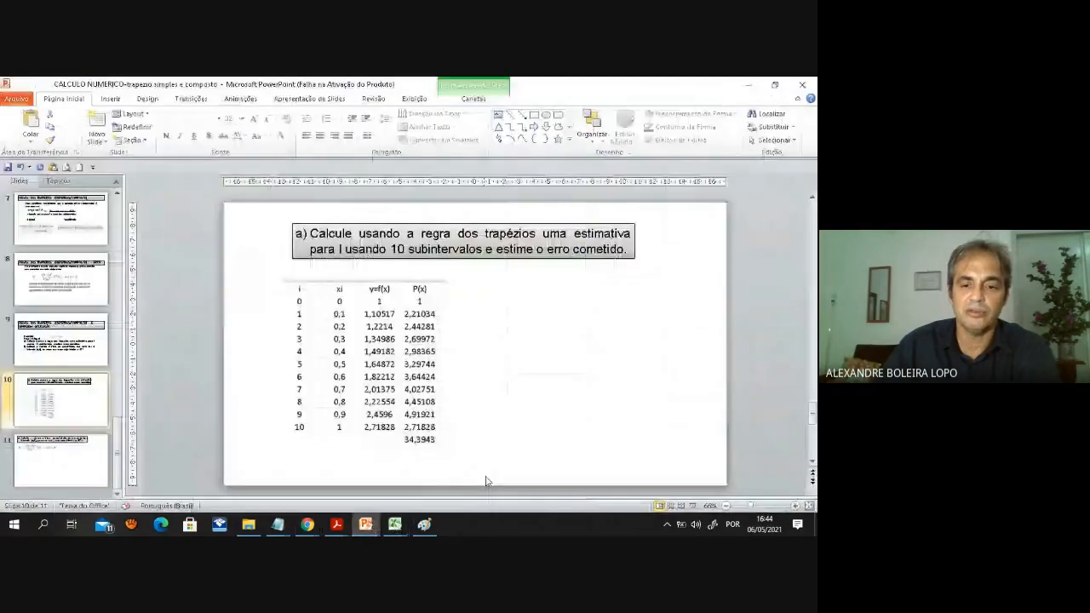
pyautogui.click(692, 506)
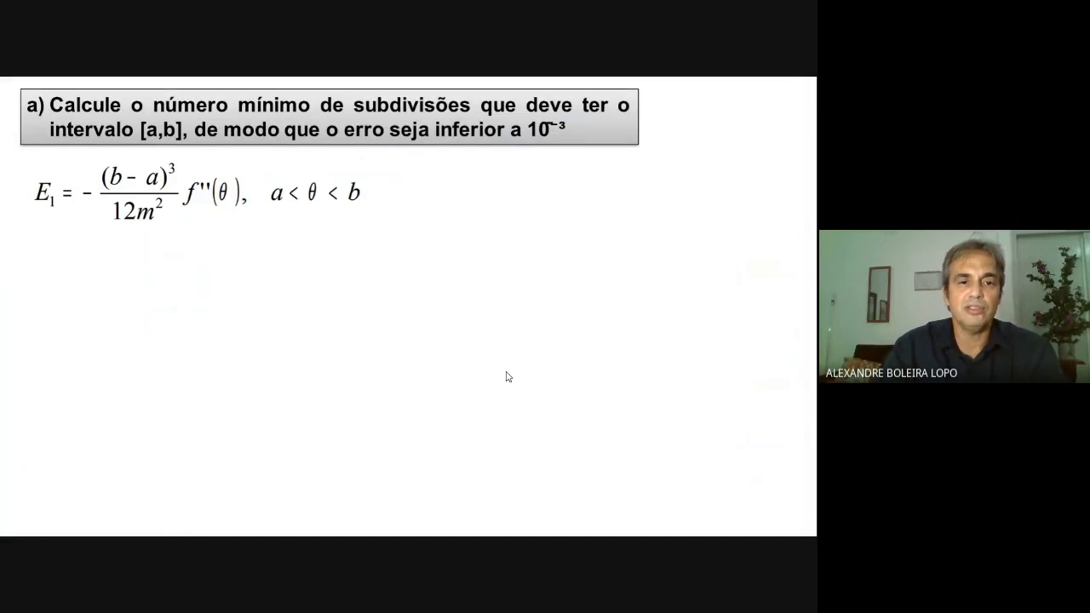
# Choose the pen pointer and handwrite 10^-3 = below the E1 error formula.
pyautogui.rightClick(638, 311)
pyautogui.moveTo(690, 414)
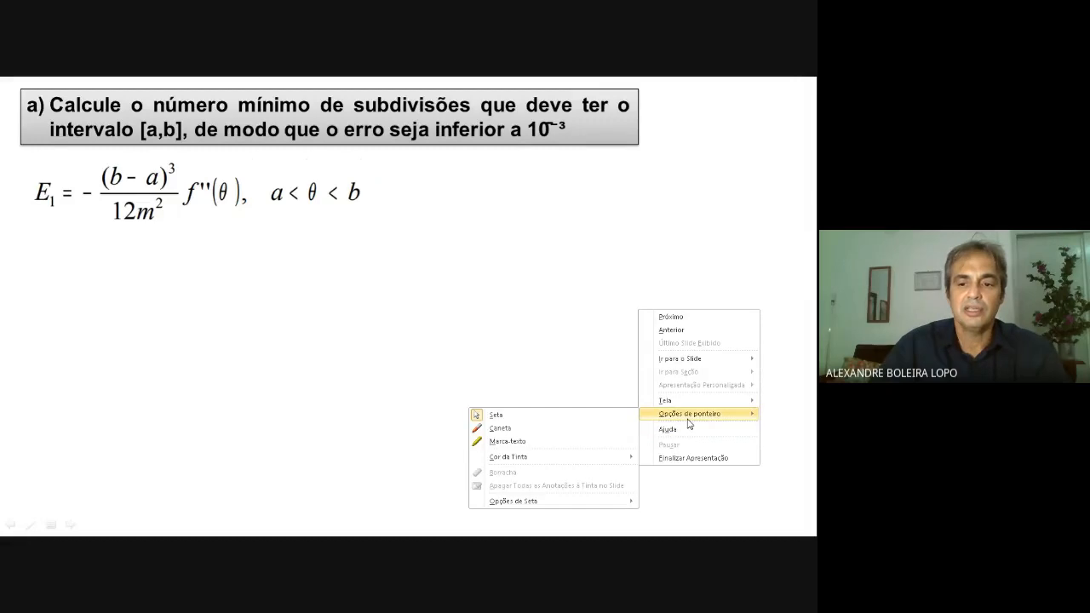
pyautogui.click(539, 432)
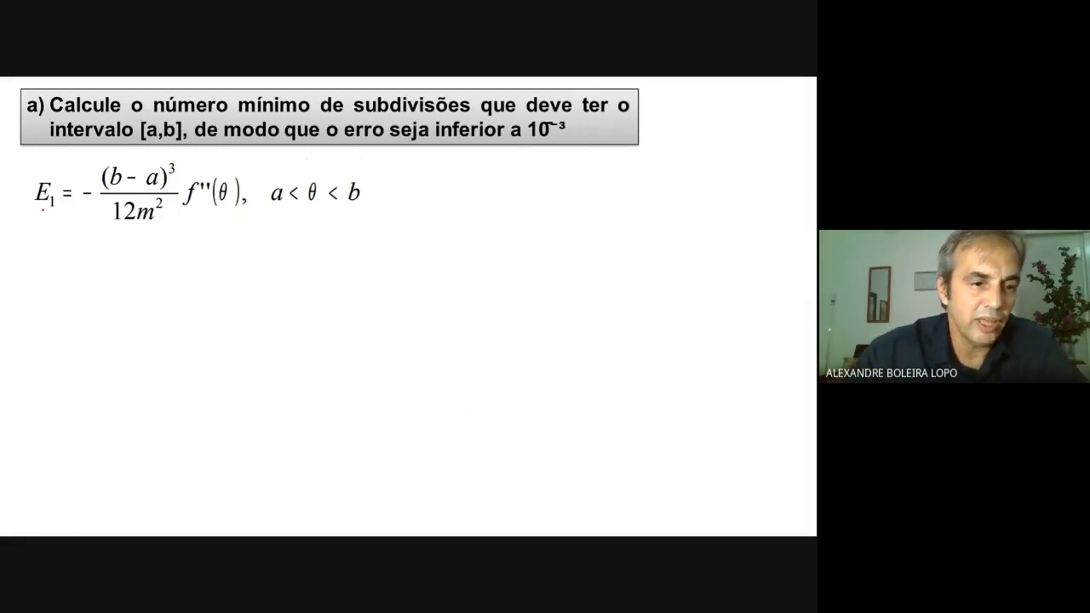
pyautogui.moveTo(32, 243); pyautogui.dragTo(33, 268)
pyautogui.moveTo(29, 268); pyautogui.dragTo(40, 266)
pyautogui.moveTo(42, 249)
pyautogui.mouseDown()
pyautogui.moveTo(53, 251)
pyautogui.moveTo(44, 248)
pyautogui.mouseUp()
pyautogui.moveTo(48, 240)
pyautogui.mouseDown()
pyautogui.moveTo(61, 227)
pyautogui.moveTo(57, 243)
pyautogui.mouseUp()
pyautogui.moveTo(73, 258); pyautogui.dragTo(90, 268)
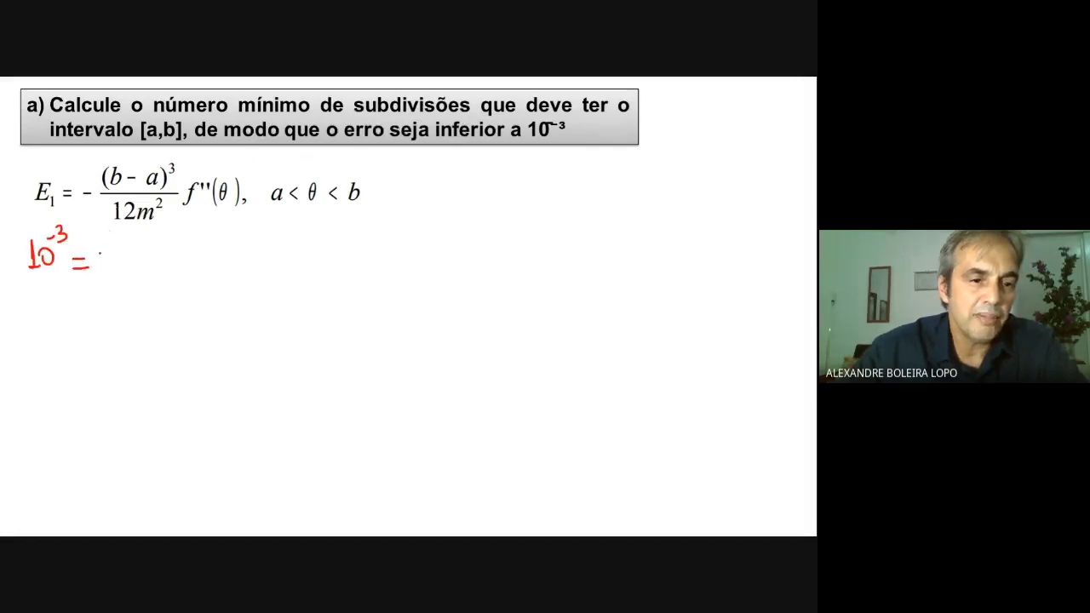
# Handwrite the function f(x) = e^x beside the question heading.
pyautogui.moveTo(674, 110)
pyautogui.mouseDown()
pyautogui.moveTo(753, 110)
pyautogui.moveTo(753, 123)
pyautogui.mouseUp()
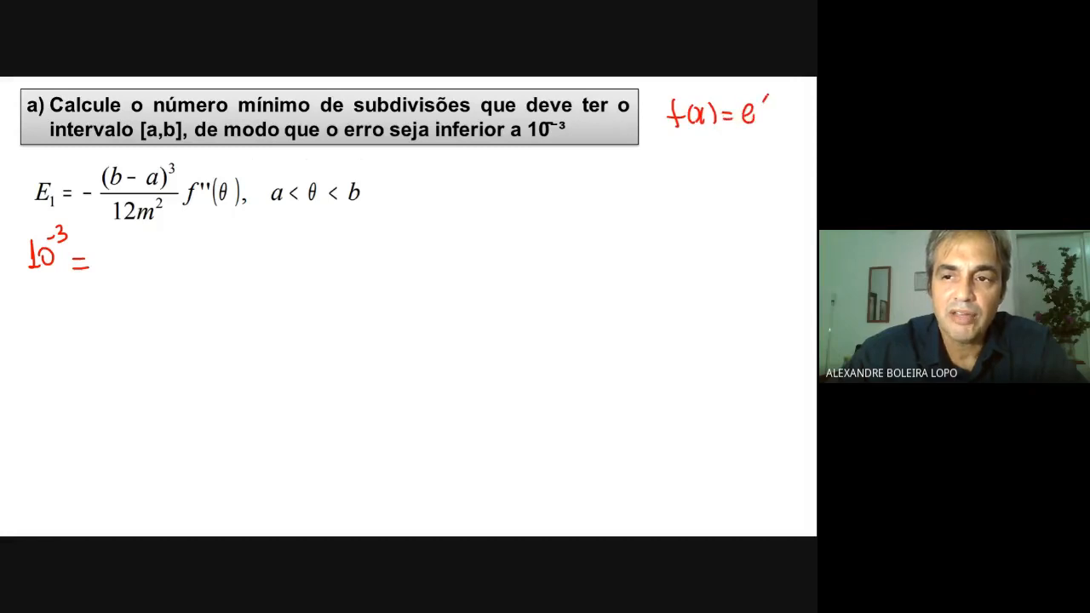